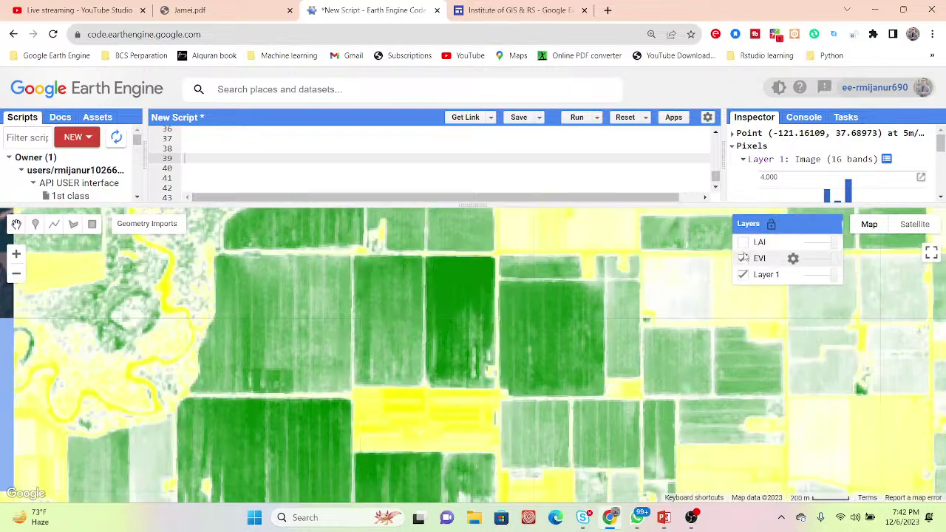
# Hide the LAI and EVI layers and pan around the underlying satellite image of the fields.
pyautogui.click(742, 257)
pyautogui.moveTo(593, 314); pyautogui.dragTo(545, 262)
pyautogui.moveTo(528, 303); pyautogui.dragTo(553, 343)
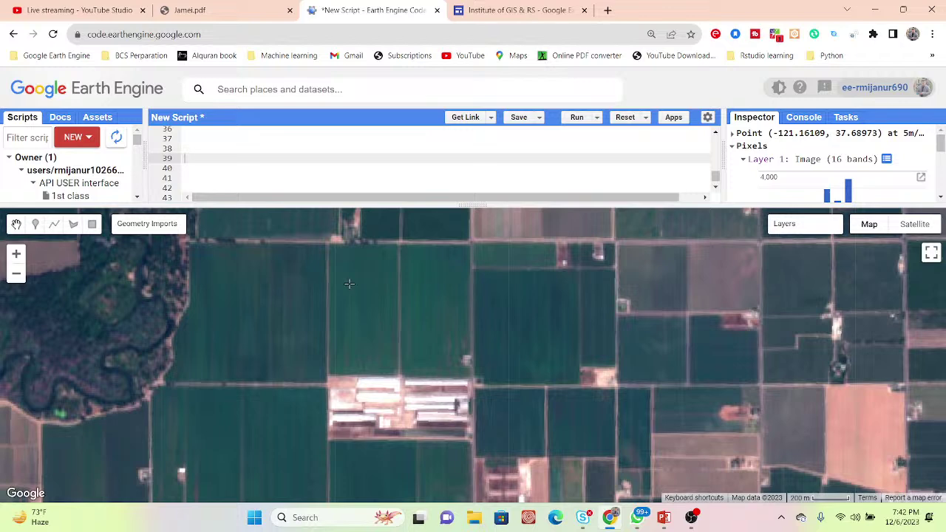
pyautogui.moveTo(355, 283); pyautogui.dragTo(489, 283)
pyautogui.press('Right')
pyautogui.press('Down')
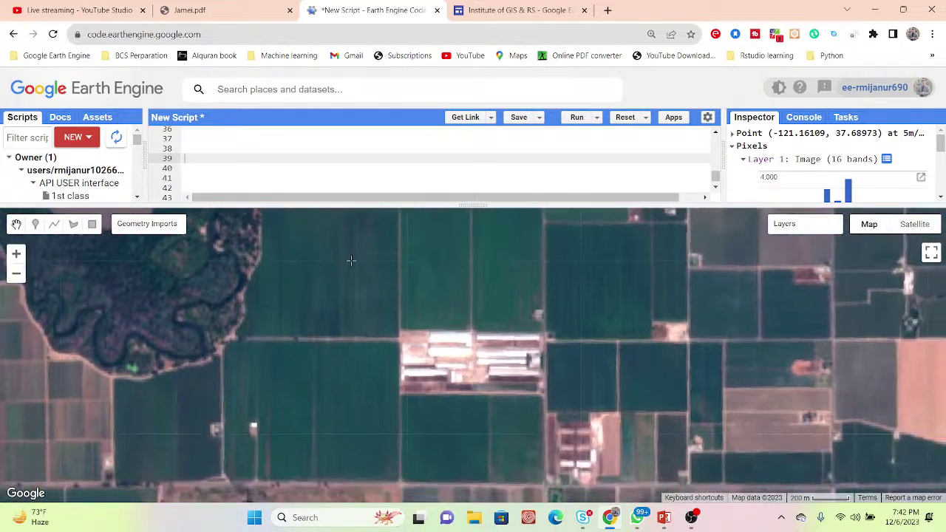
pyautogui.press('Up')
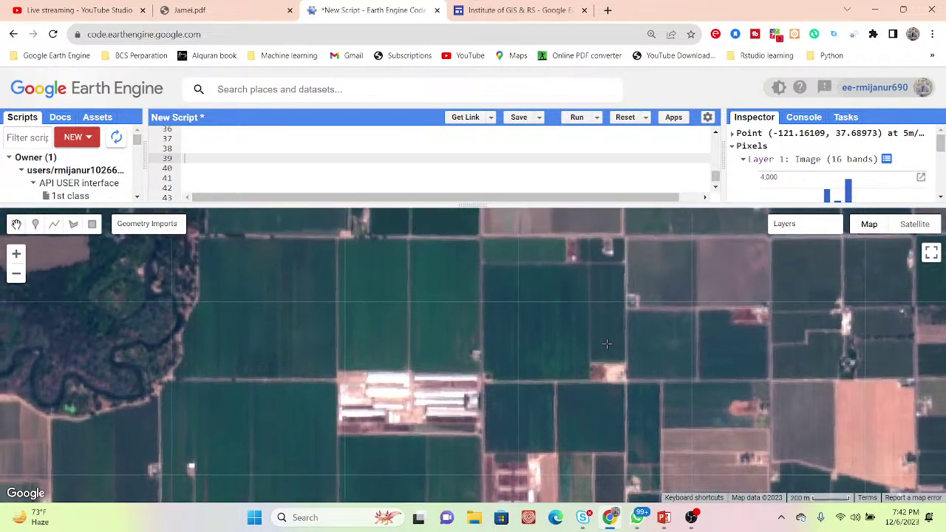
# Turn the EVI layer back on, pan across its fields, then show LAI on top.
pyautogui.moveTo(770, 254)
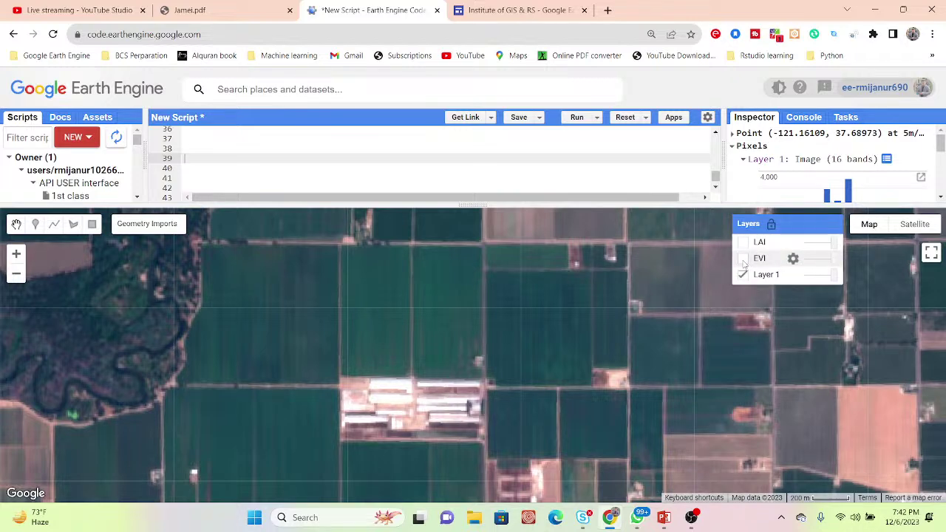
pyautogui.click(743, 259)
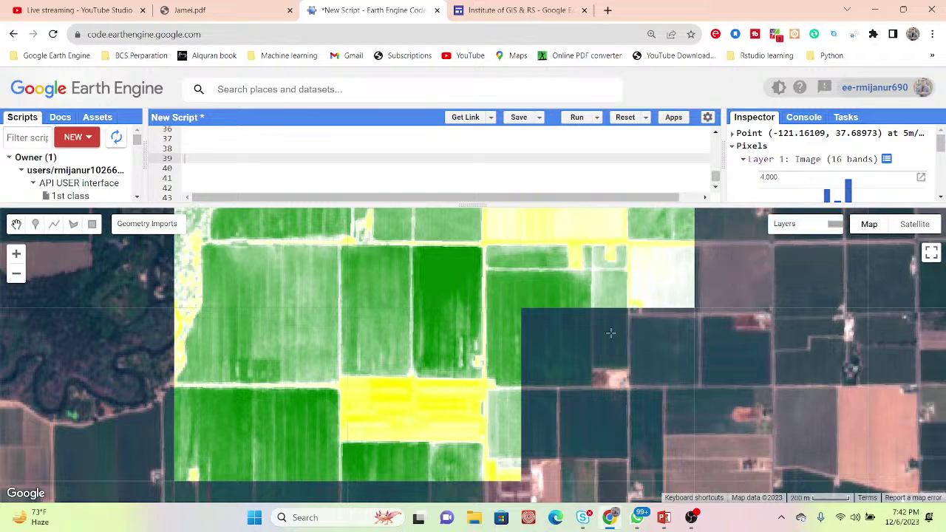
pyautogui.moveTo(612, 342); pyautogui.dragTo(633, 303)
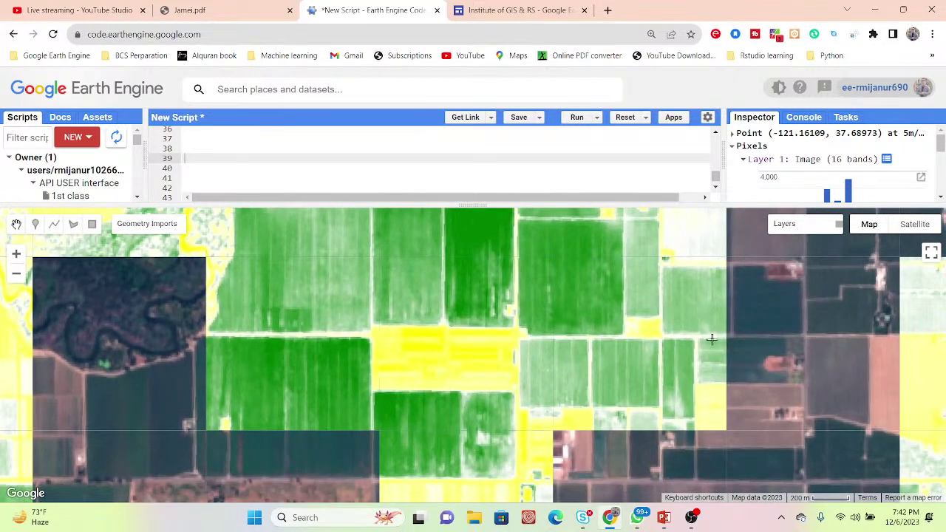
pyautogui.moveTo(717, 383); pyautogui.dragTo(677, 391)
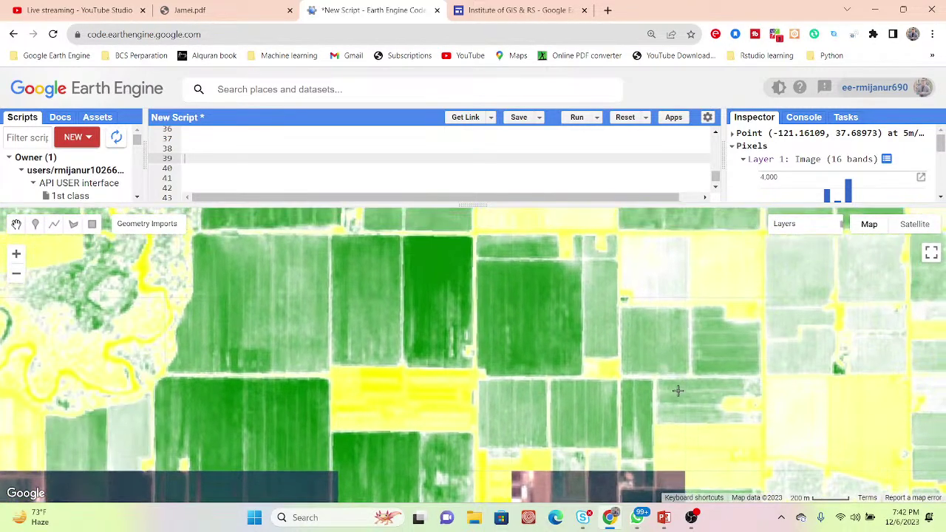
pyautogui.moveTo(768, 227)
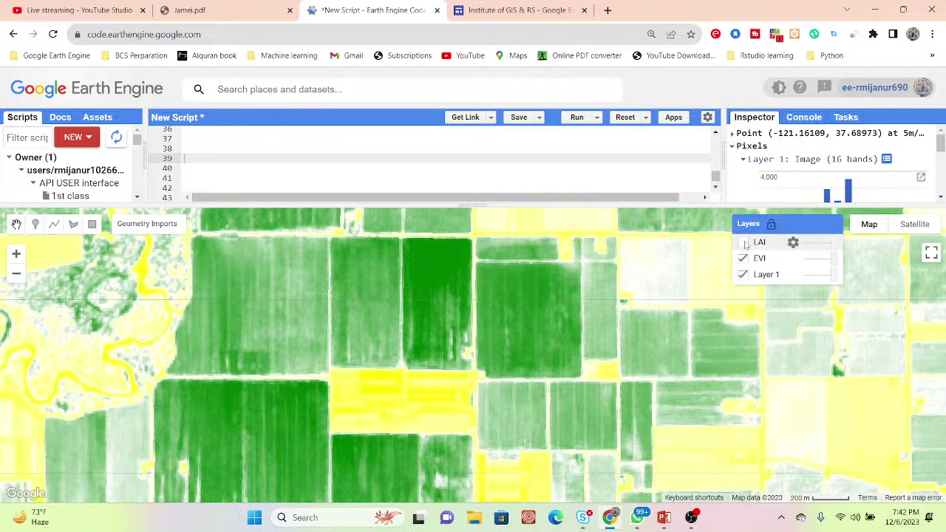
pyautogui.click(743, 242)
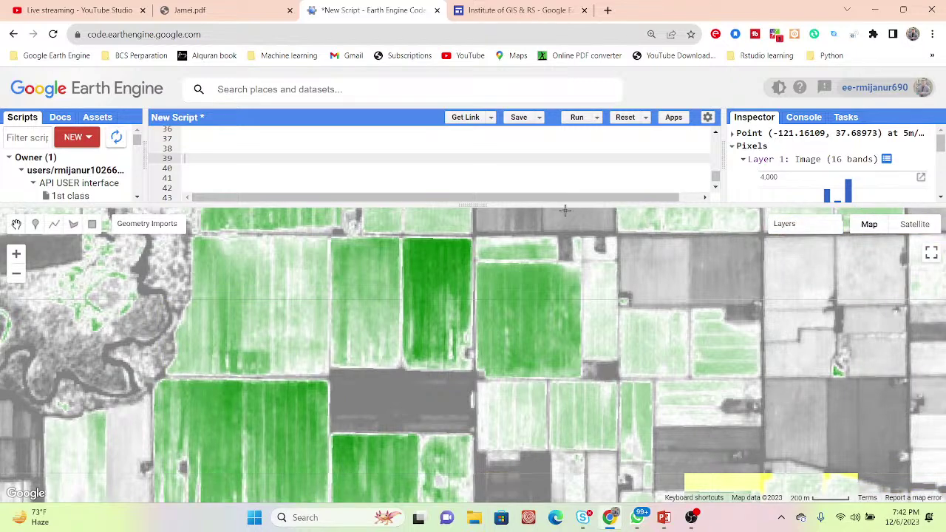
# Make the code area taller, place the cursor on empty line 40, and rerun the script.
pyautogui.moveTo(483, 206); pyautogui.dragTo(481, 241)
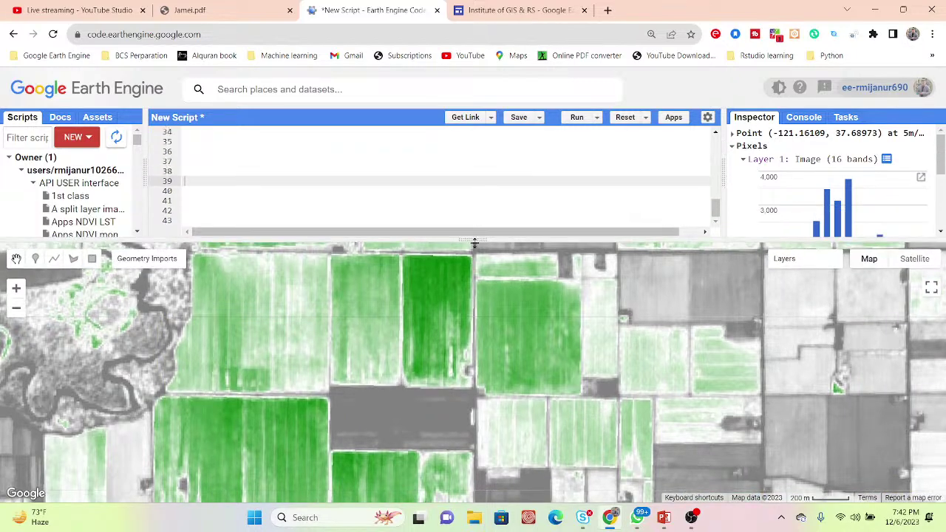
pyautogui.click(429, 273)
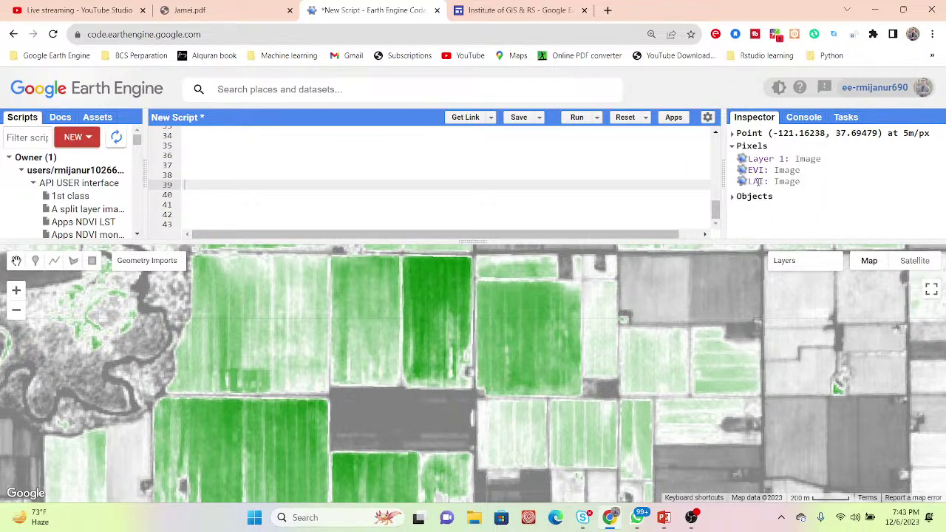
pyautogui.click(579, 195)
pyautogui.click(577, 118)
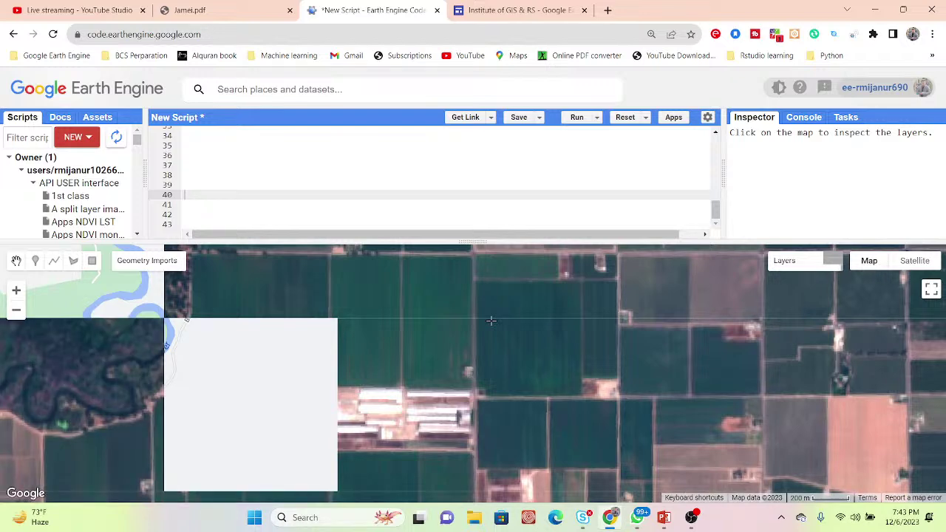
pyautogui.moveTo(789, 264)
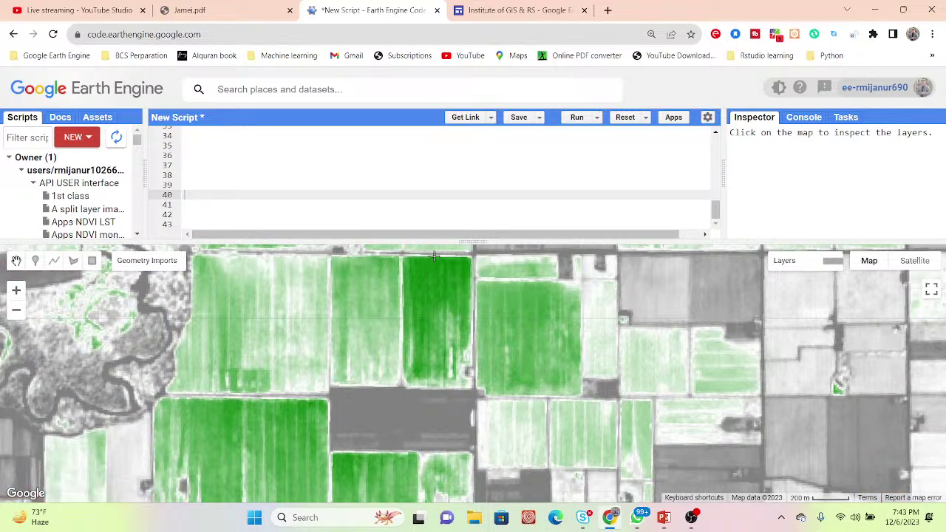
# Inspect two points in the dark green field and highlight the reported EVI value.
pyautogui.click(460, 267)
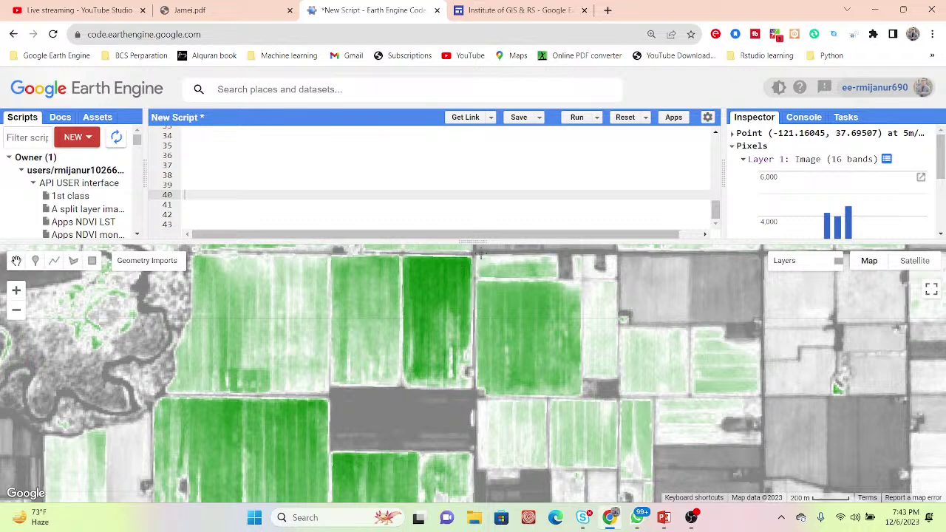
pyautogui.moveTo(943, 151); pyautogui.dragTo(943, 201)
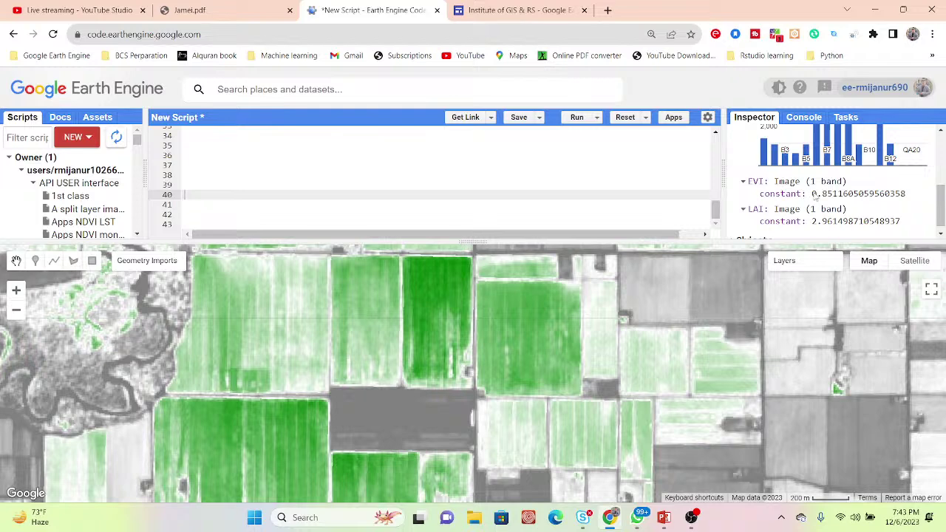
pyautogui.moveTo(812, 194); pyautogui.dragTo(832, 194)
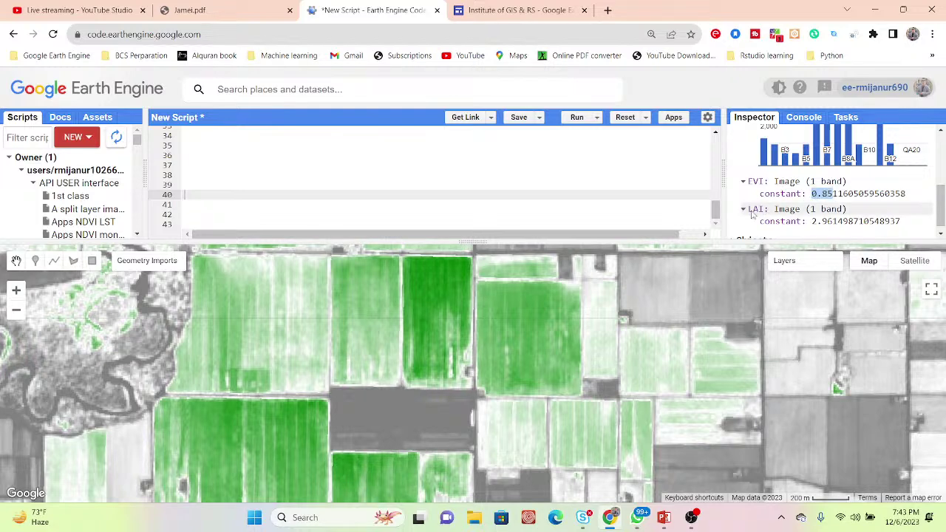
pyautogui.click(426, 260)
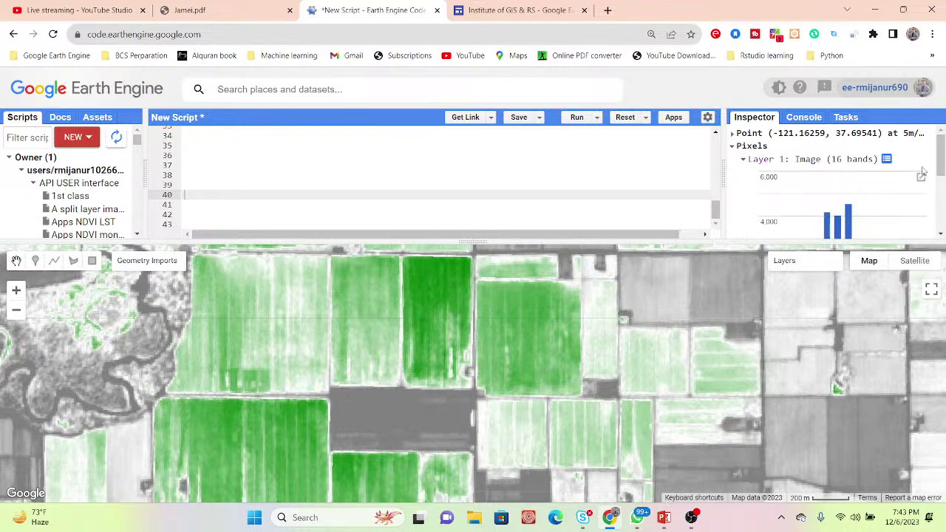
pyautogui.scroll(-4, 922, 172)
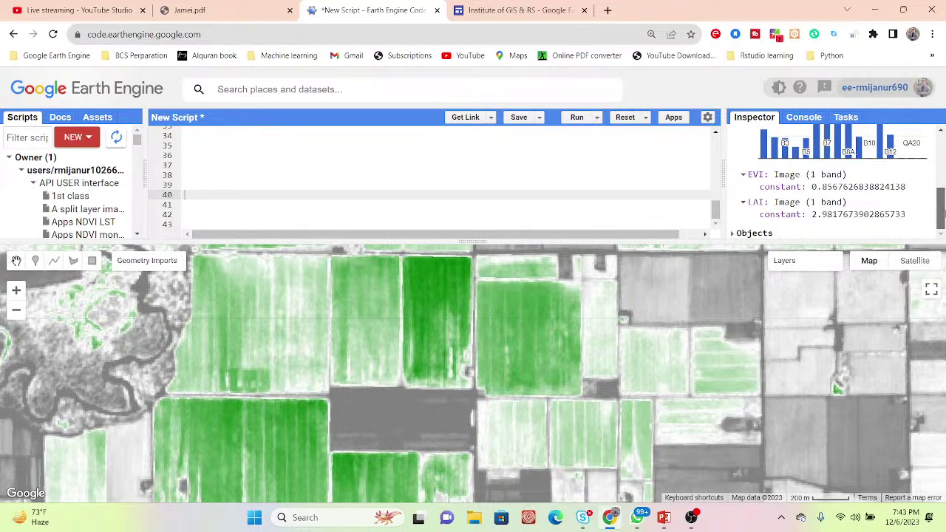
# Query another field spot and scroll the Inspector to read EVI ≈0.880 and LAI ≈3.065.
pyautogui.click(464, 264)
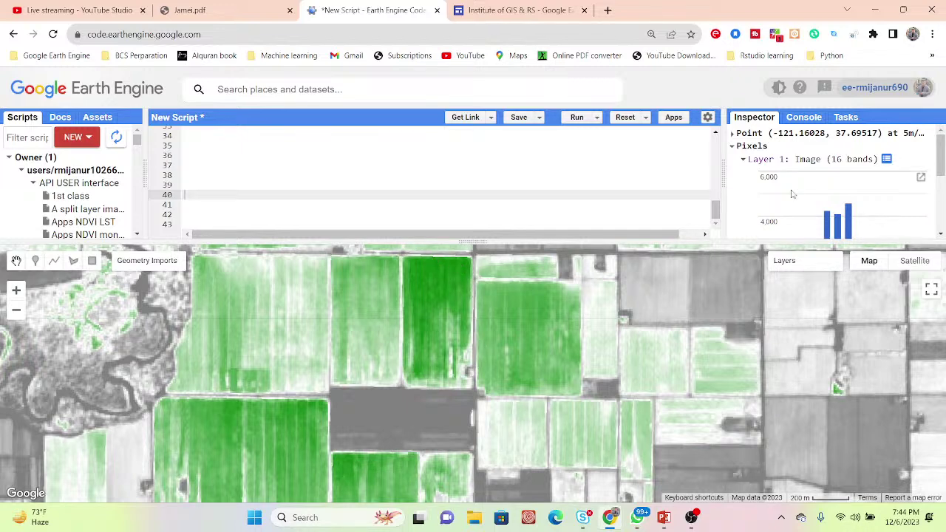
pyautogui.moveTo(943, 157); pyautogui.dragTo(941, 209)
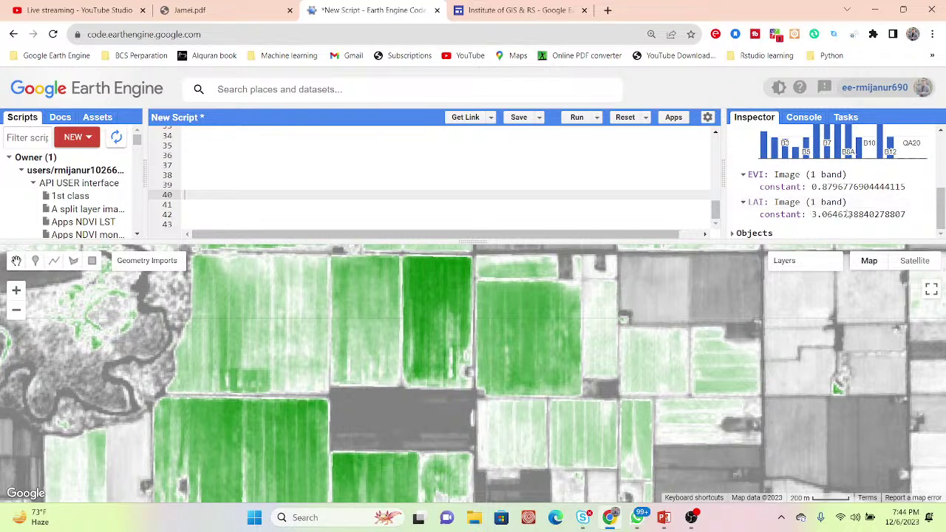
pyautogui.moveTo(942, 199); pyautogui.dragTo(943, 144)
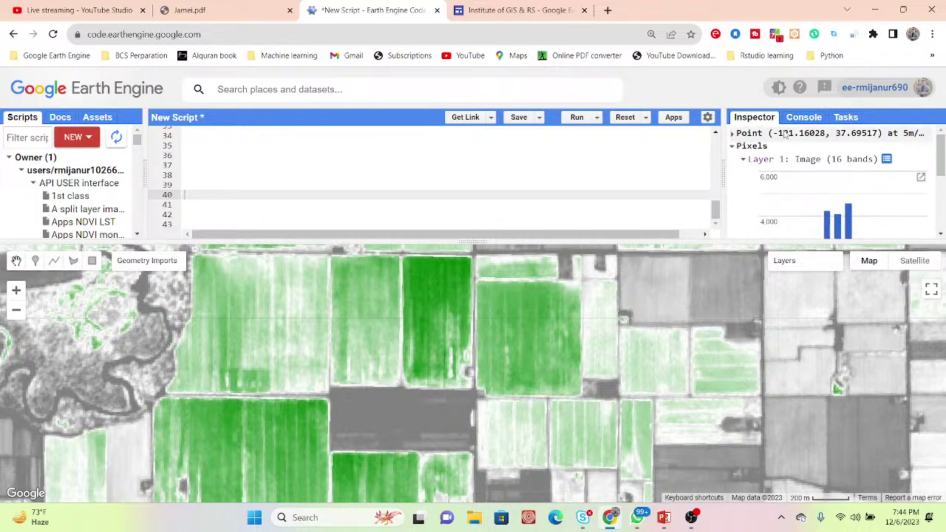
pyautogui.moveTo(941, 151); pyautogui.dragTo(941, 207)
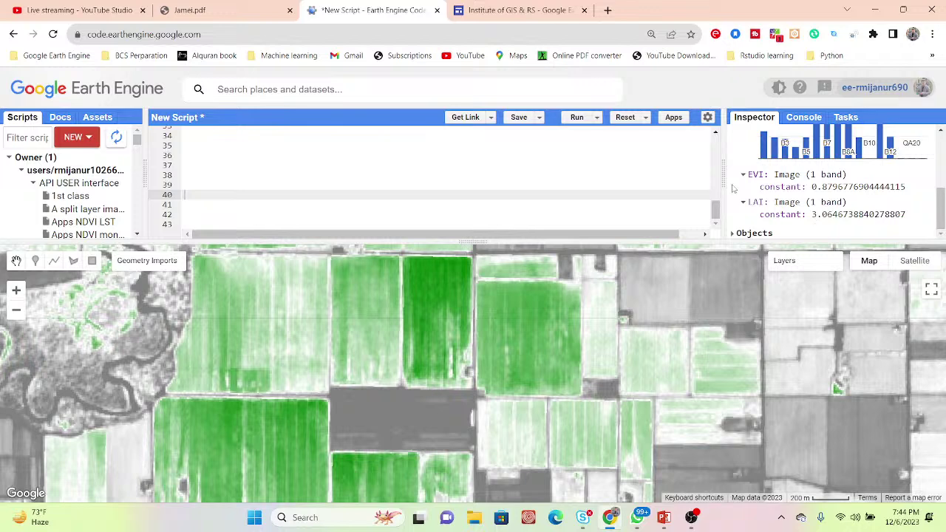
pyautogui.moveTo(520, 323); pyautogui.dragTo(524, 303)
pyautogui.moveTo(460, 270); pyautogui.dragTo(467, 312)
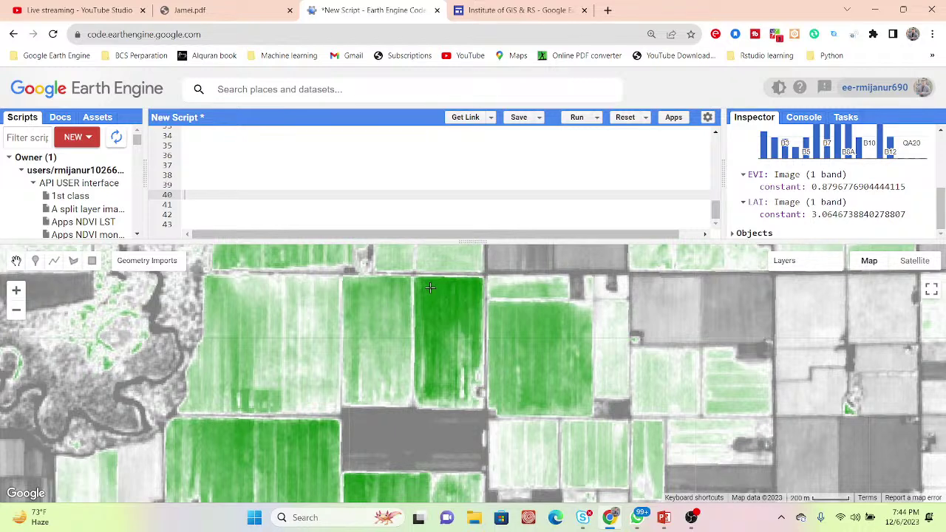
# Pan the map around the river and green fields, then enlarge the code editor with the splitter.
pyautogui.moveTo(448, 310); pyautogui.dragTo(445, 314)
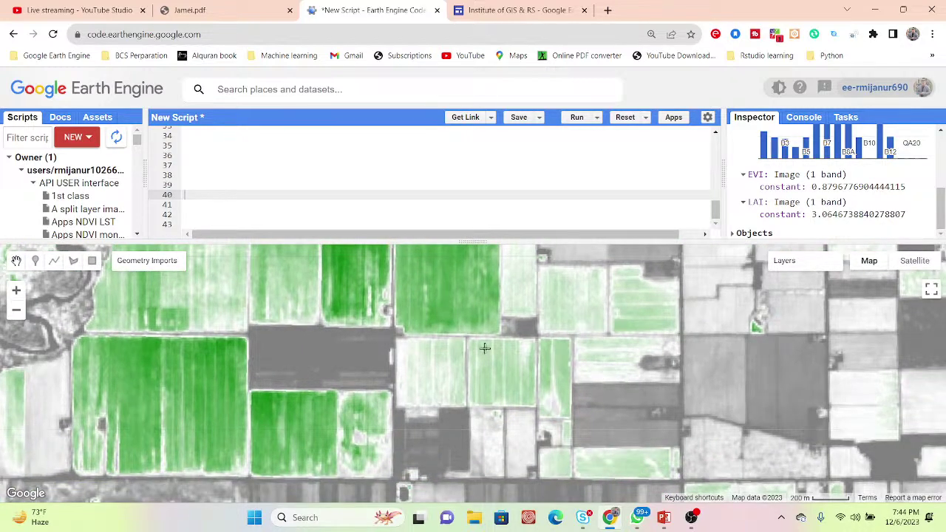
pyautogui.moveTo(484, 349)
pyautogui.mouseDown()
pyautogui.moveTo(350, 310)
pyautogui.moveTo(473, 347)
pyautogui.mouseUp()
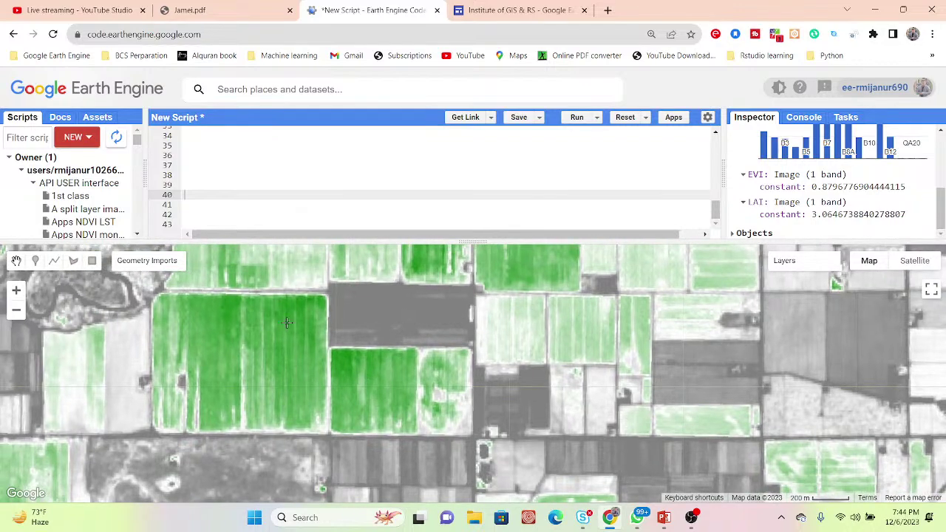
pyautogui.moveTo(340, 332); pyautogui.dragTo(464, 359)
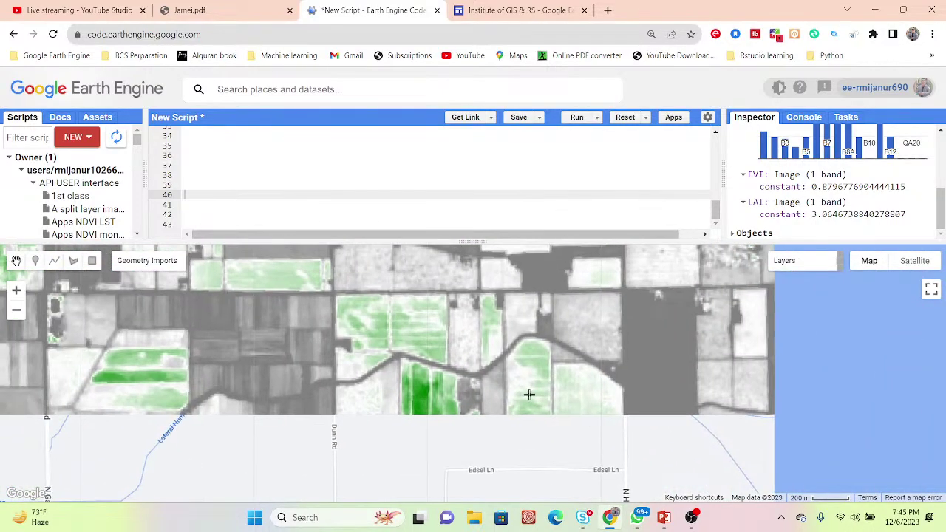
pyautogui.moveTo(517, 385); pyautogui.dragTo(531, 355)
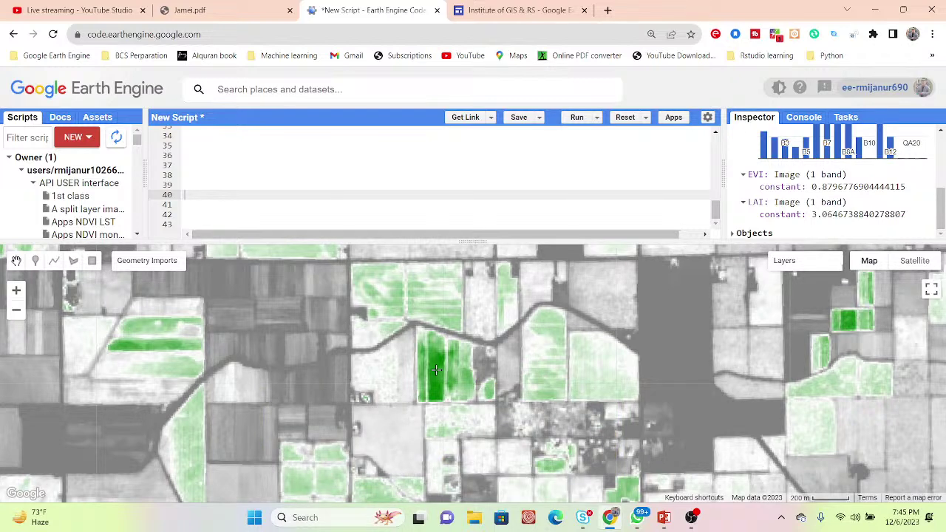
pyautogui.moveTo(436, 370); pyautogui.dragTo(437, 352)
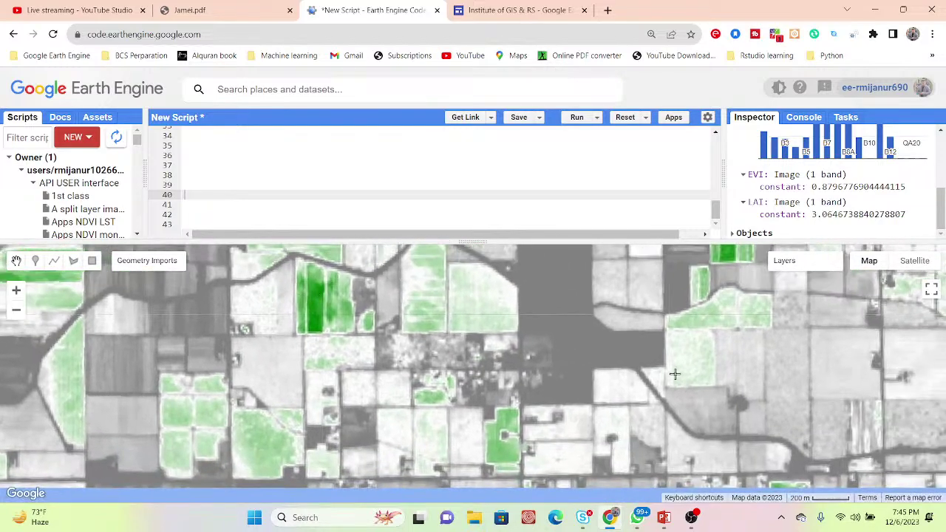
pyautogui.moveTo(632, 331); pyautogui.dragTo(616, 392)
pyautogui.moveTo(492, 328); pyautogui.dragTo(446, 380)
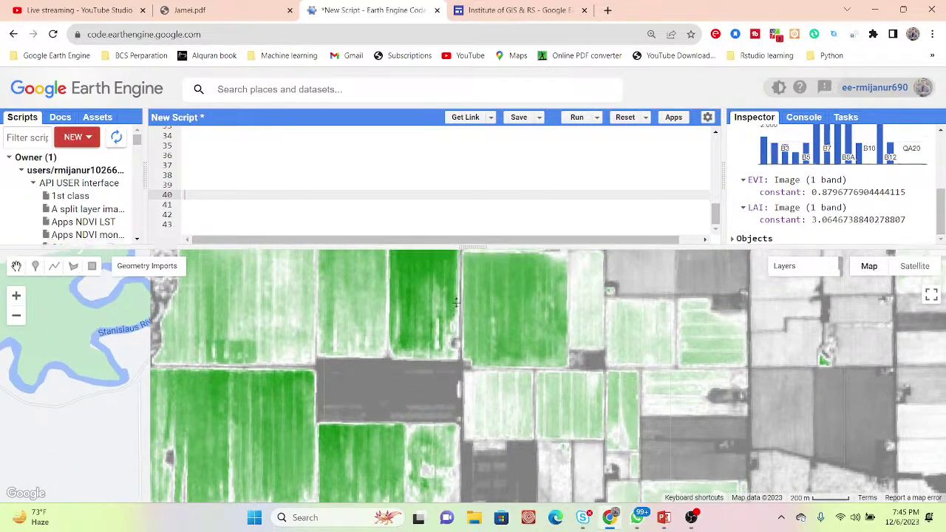
pyautogui.moveTo(470, 244); pyautogui.dragTo(450, 328)
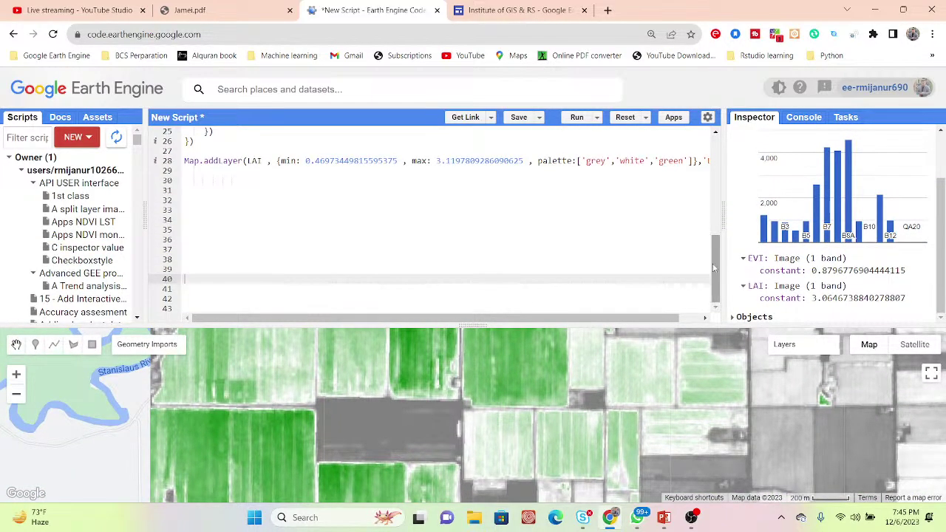
# Highlight LAI, image and expression on line 19, then bring up Jamei.pdf page 87.
pyautogui.moveTo(716, 266); pyautogui.dragTo(717, 246)
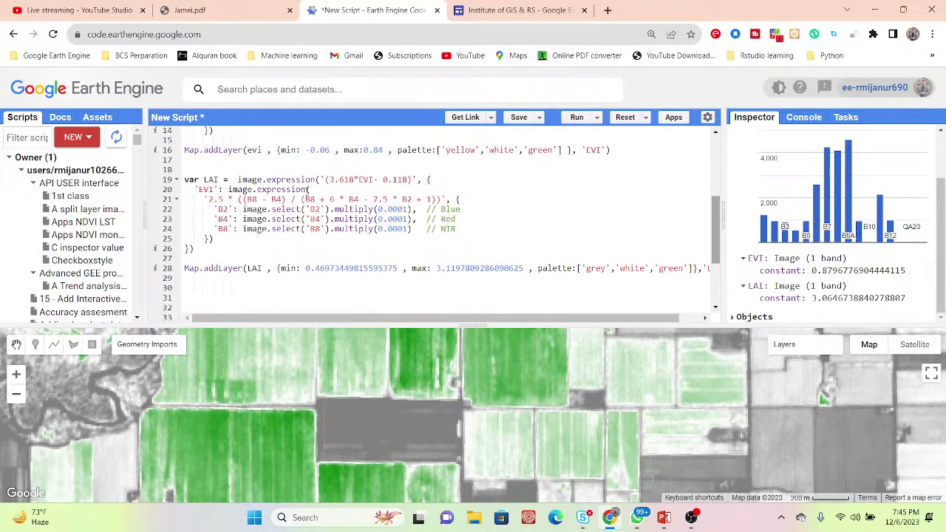
pyautogui.doubleClick(209, 179)
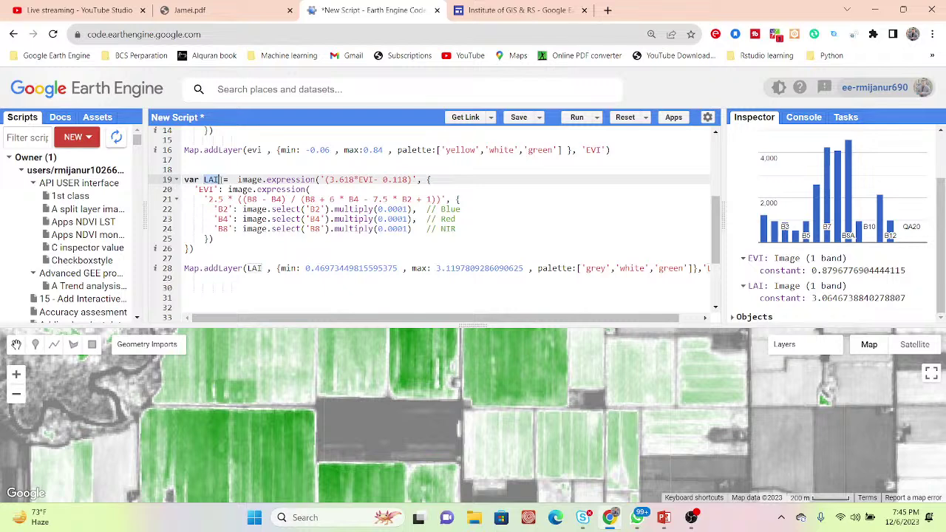
pyautogui.click(218, 180)
pyautogui.doubleClick(253, 180)
pyautogui.moveTo(266, 179); pyautogui.dragTo(383, 180)
pyautogui.click(320, 180)
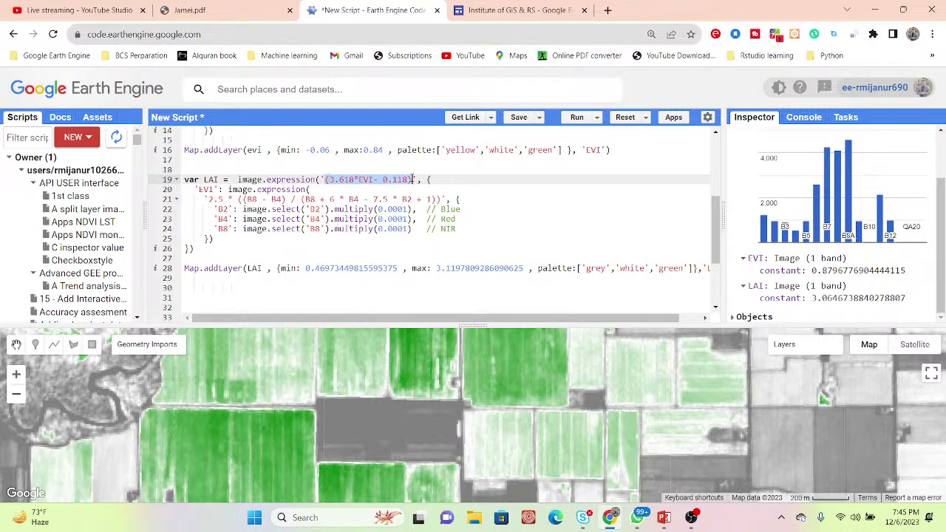
pyautogui.click(238, 6)
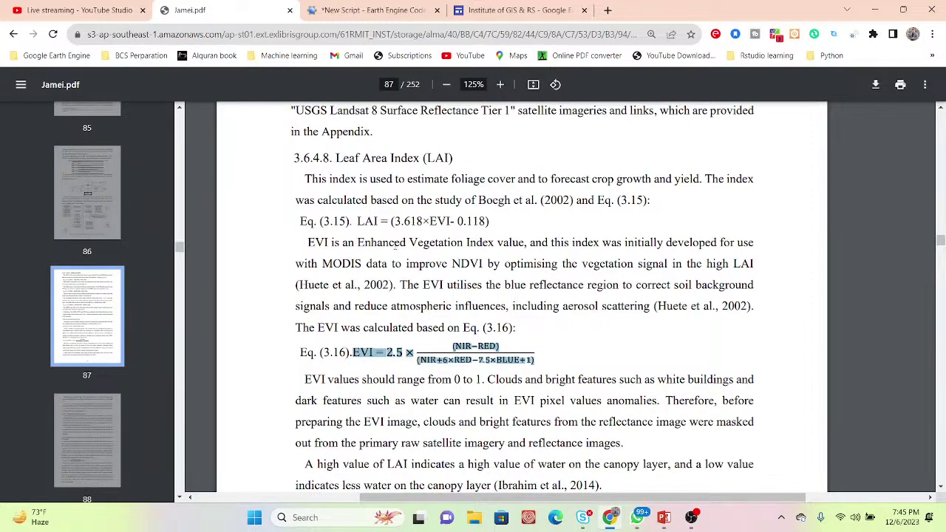
# Highlight the LAI heading and Eq. 3.15's terms: 3.618, EVI and 0.118.
pyautogui.click(364, 159)
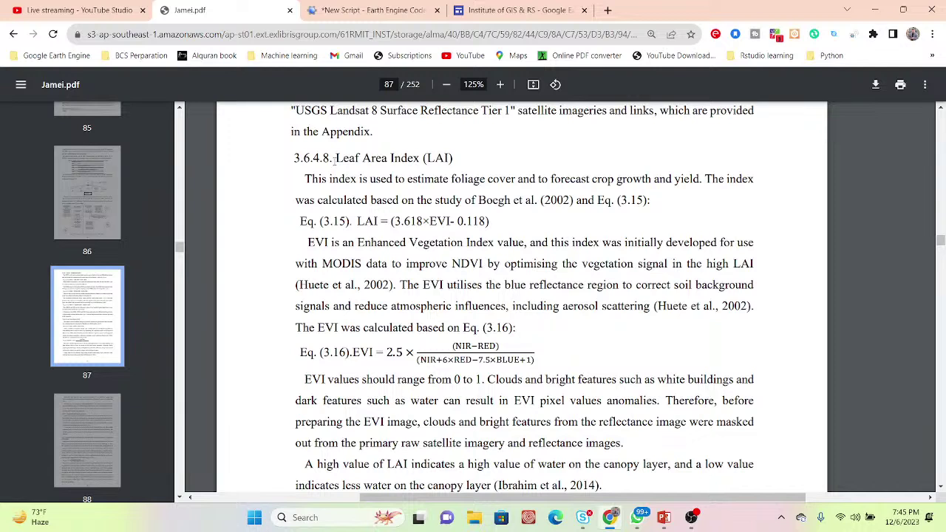
pyautogui.moveTo(334, 159); pyautogui.dragTo(471, 153)
pyautogui.click(471, 153)
pyautogui.moveTo(397, 221); pyautogui.dragTo(491, 221)
pyautogui.click(451, 215)
pyautogui.click(490, 220)
pyautogui.moveTo(430, 220); pyautogui.dragTo(451, 221)
pyautogui.click(450, 221)
# Highlight the Eq. 3.16 EVI formula, then return to the script's EVI line 21.
pyautogui.moveTo(388, 352); pyautogui.dragTo(588, 361)
pyautogui.click(588, 362)
pyautogui.moveTo(358, 221); pyautogui.dragTo(399, 221)
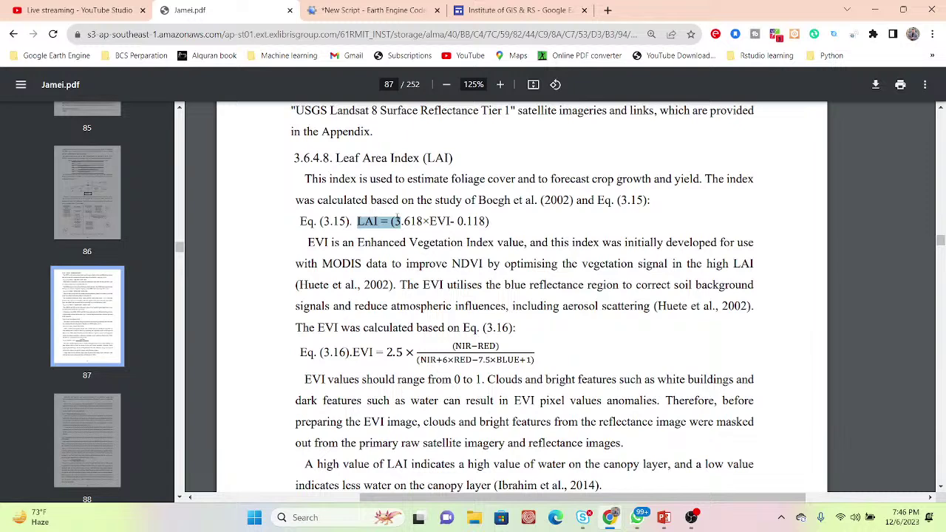
pyautogui.click(376, 10)
pyautogui.click(364, 199)
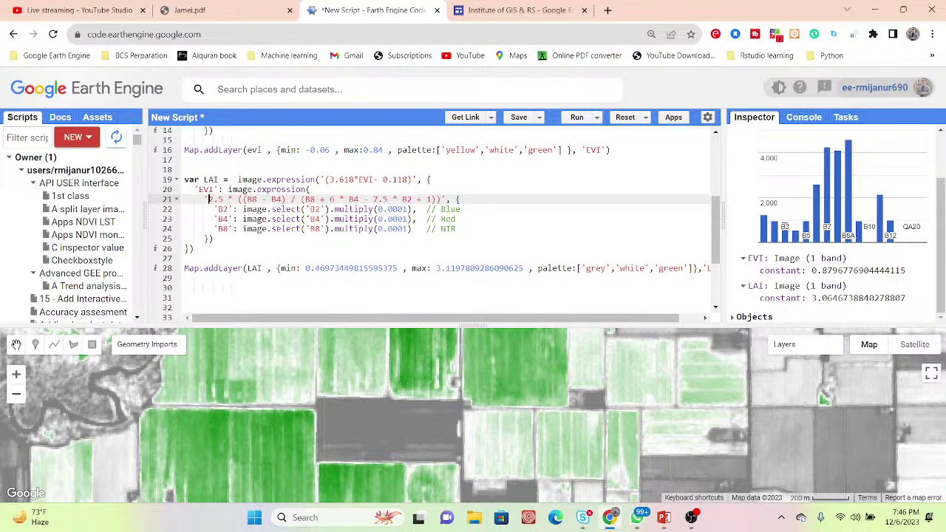
# Highlight the EVI formula string and 0.0001 scale factor, then expand the map over the code.
pyautogui.moveTo(208, 199); pyautogui.dragTo(442, 199)
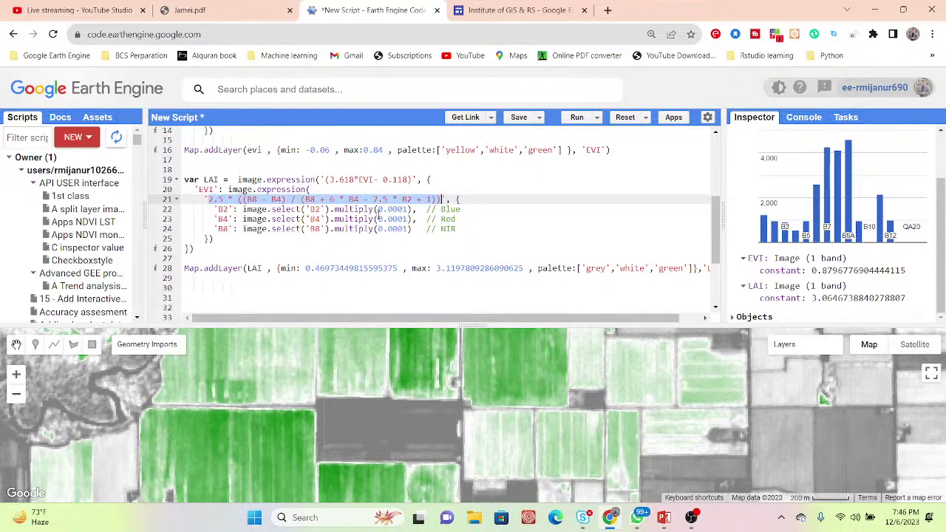
pyautogui.moveTo(377, 210); pyautogui.dragTo(410, 229)
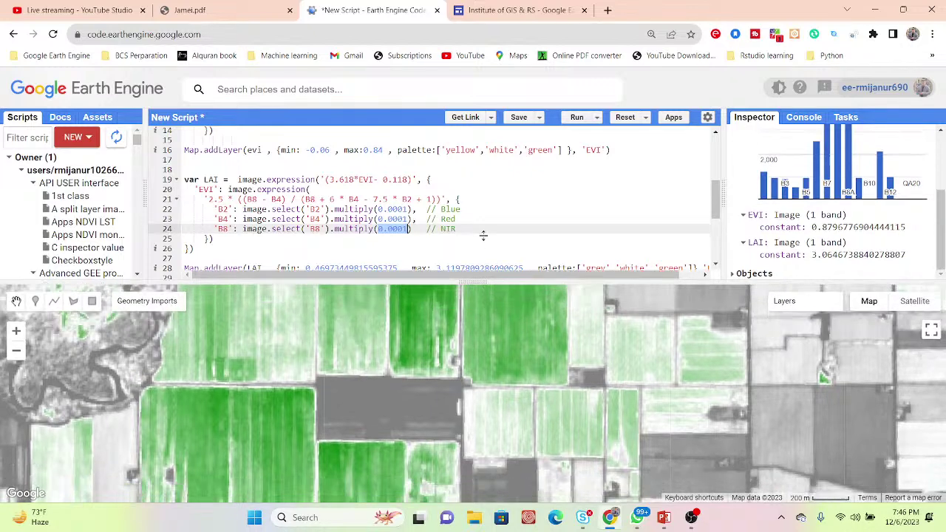
pyautogui.moveTo(484, 325); pyautogui.dragTo(492, 144)
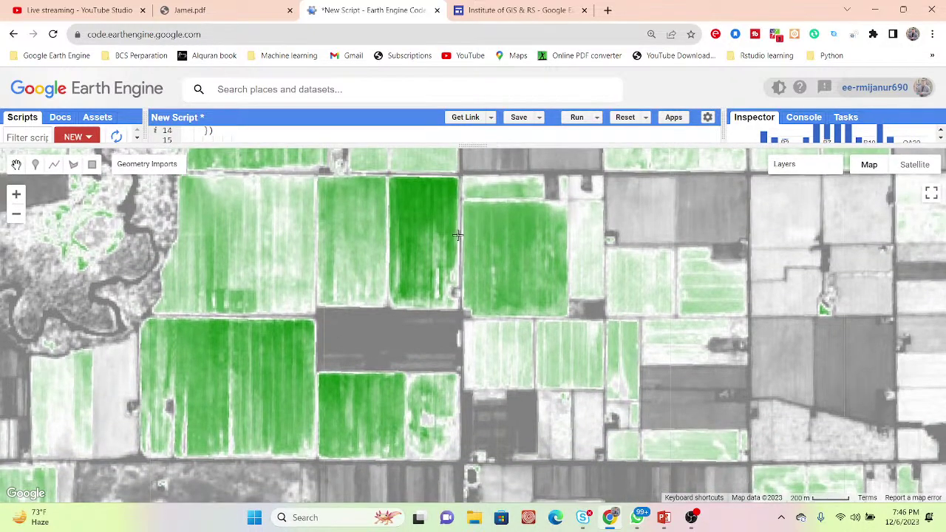
# Pan and zoom the map across nearby LAI-shaded fields.
pyautogui.moveTo(458, 235); pyautogui.dragTo(458, 288)
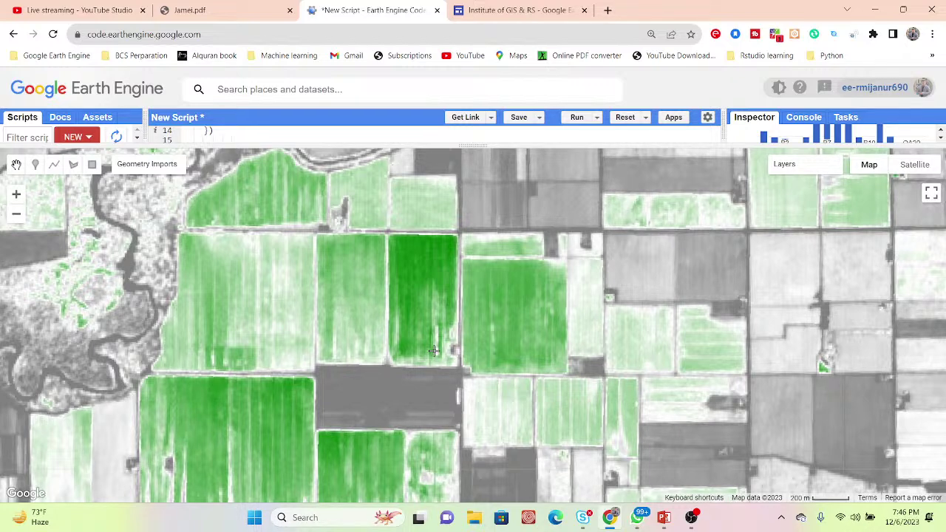
pyautogui.scroll(-2, 434, 351)
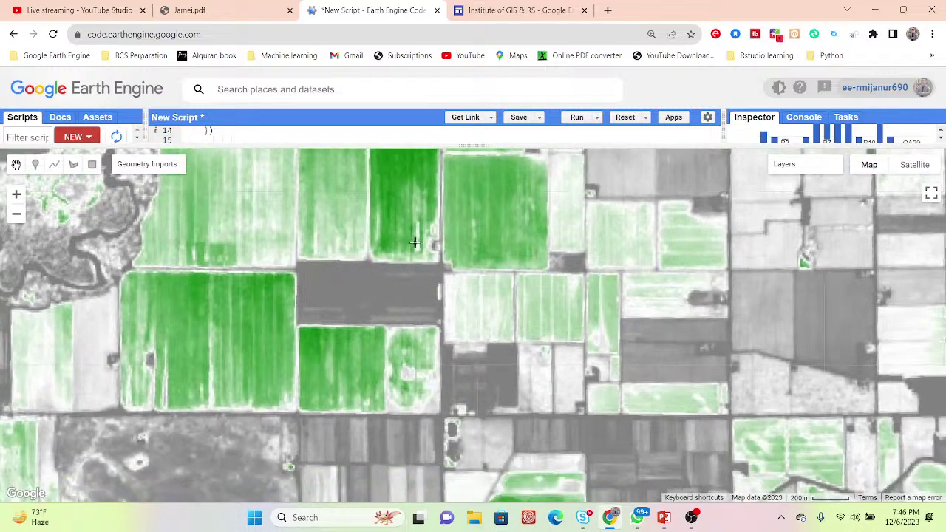
pyautogui.scroll(2, 451, 360)
pyautogui.scroll(-2, 467, 276)
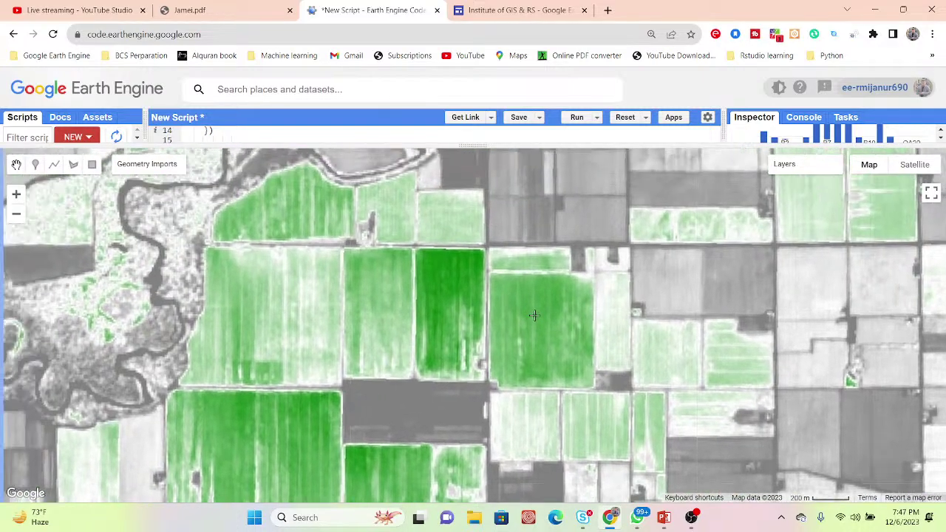
pyautogui.scroll(2, 517, 310)
pyautogui.moveTo(423, 301); pyautogui.dragTo(469, 193)
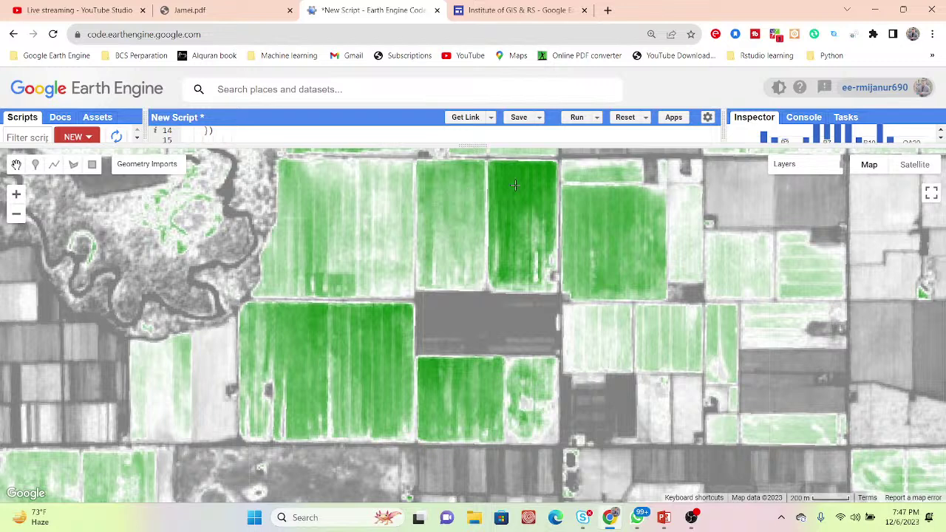
pyautogui.moveTo(534, 190); pyautogui.dragTo(495, 232)
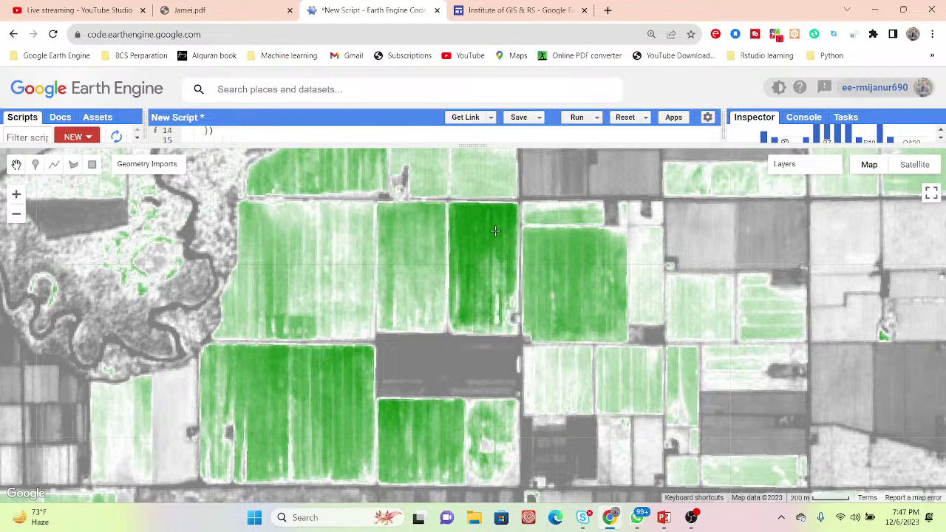
pyautogui.moveTo(495, 232); pyautogui.dragTo(466, 280)
pyautogui.moveTo(665, 185); pyautogui.dragTo(628, 244)
pyautogui.moveTo(761, 192); pyautogui.dragTo(670, 247)
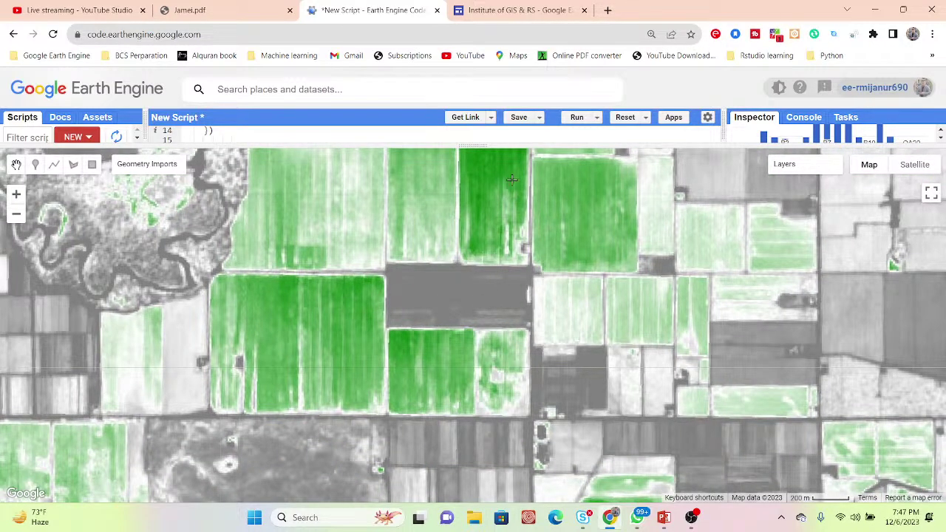
# Pan to fields further north and south, then switch to the Institute of GIS & RS page.
pyautogui.moveTo(498, 175); pyautogui.dragTo(488, 244)
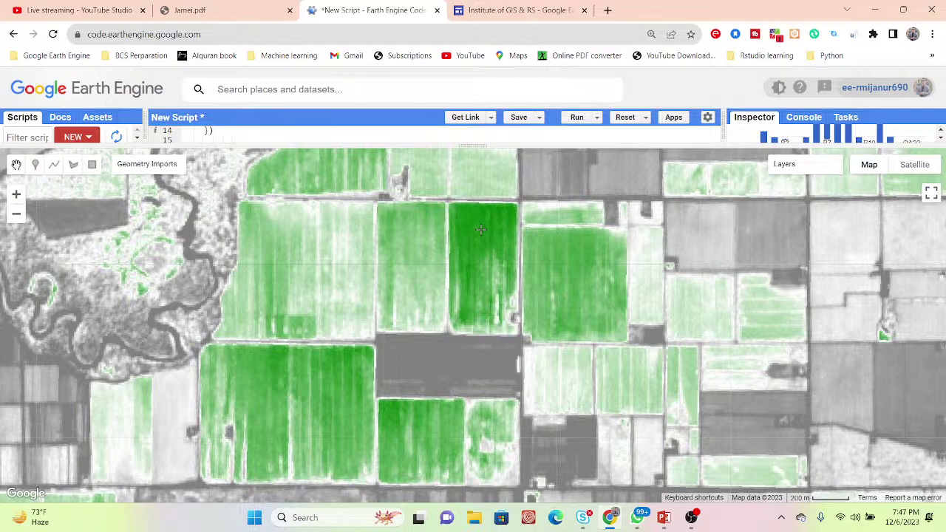
pyautogui.scroll(-2, 480, 229)
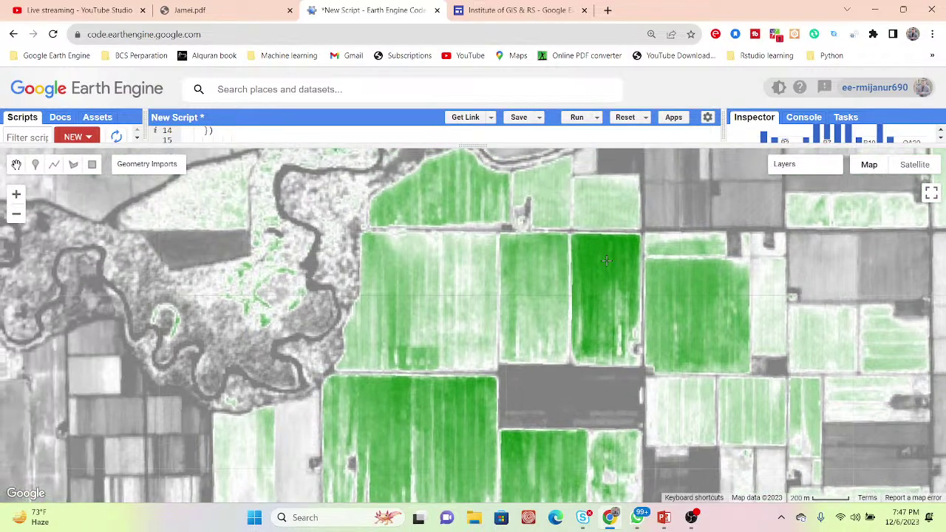
pyautogui.scroll(2, 444, 239)
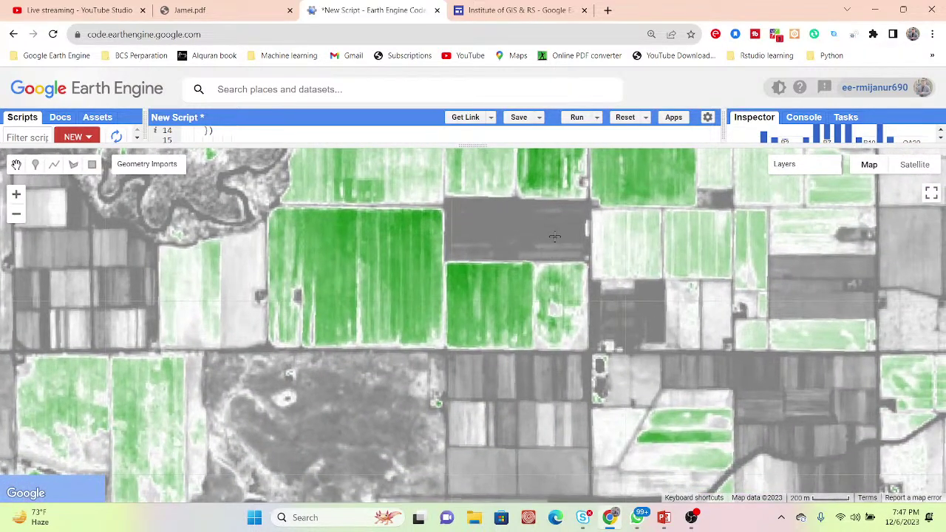
pyautogui.scroll(-2, 458, 229)
pyautogui.scroll(2, 466, 220)
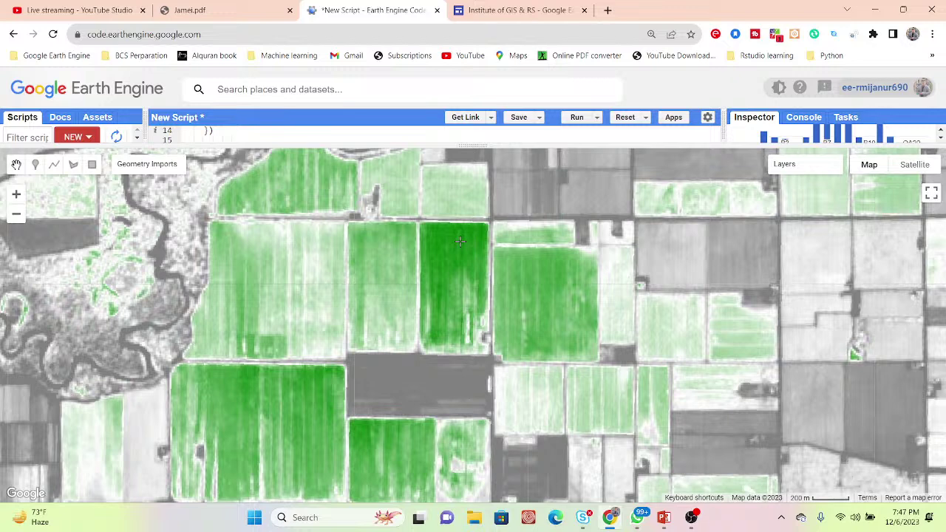
pyautogui.moveTo(507, 190); pyautogui.dragTo(494, 254)
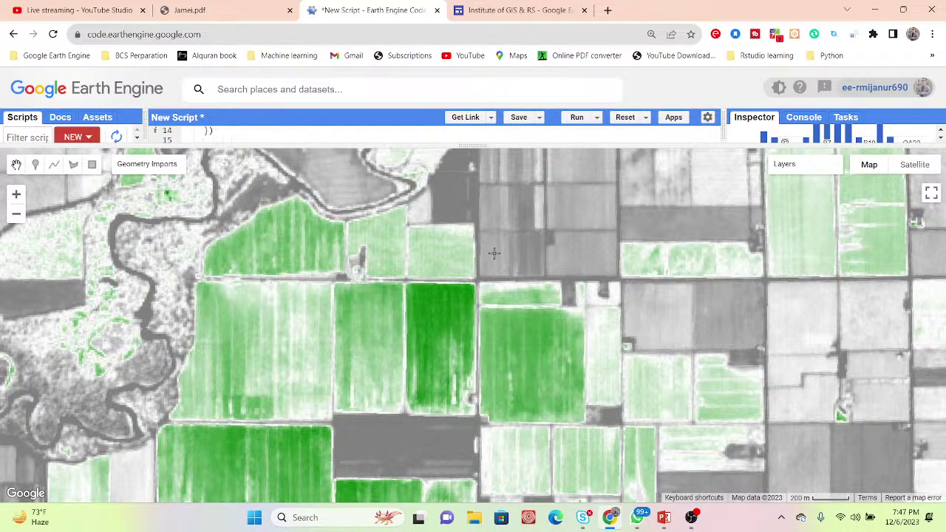
pyautogui.moveTo(494, 253); pyautogui.dragTo(510, 4)
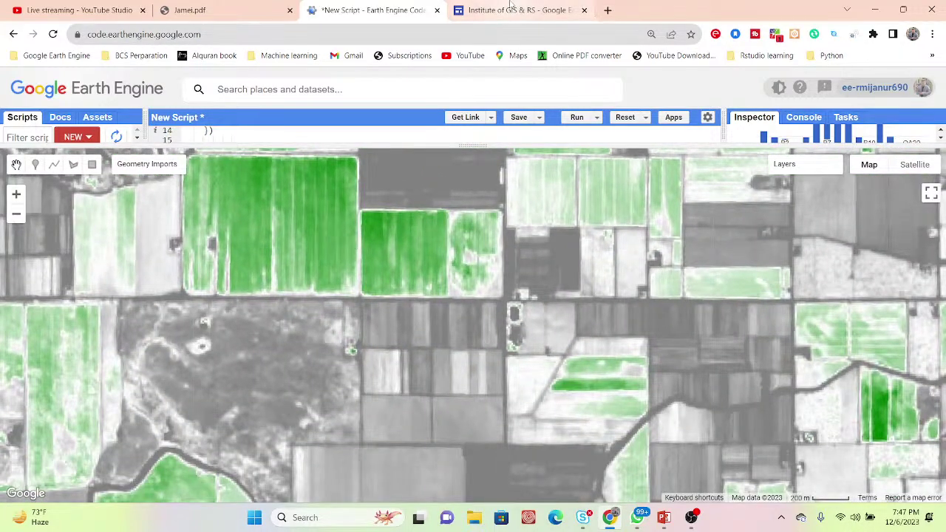
pyautogui.click(510, 6)
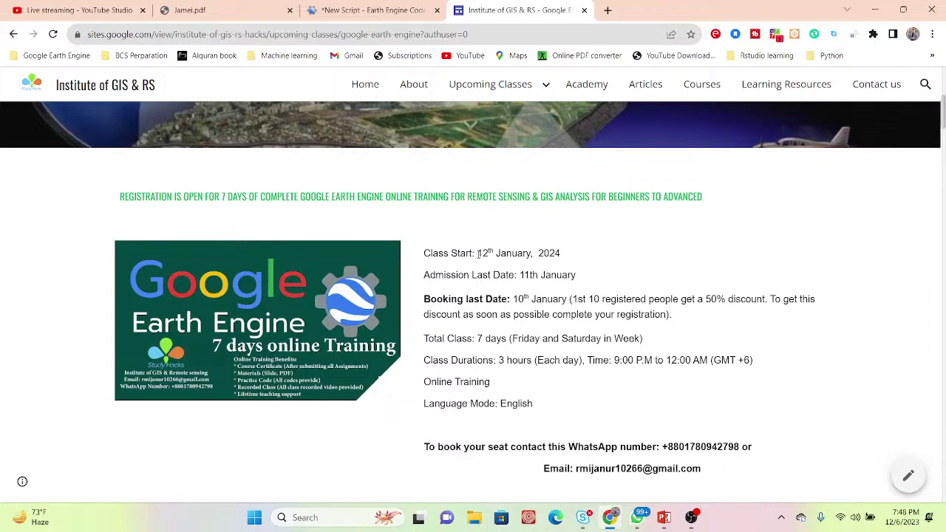
# Highlight the 12 January 2024 class start, the 11 January admission deadline and registration heading.
pyautogui.moveTo(478, 254); pyautogui.dragTo(569, 255)
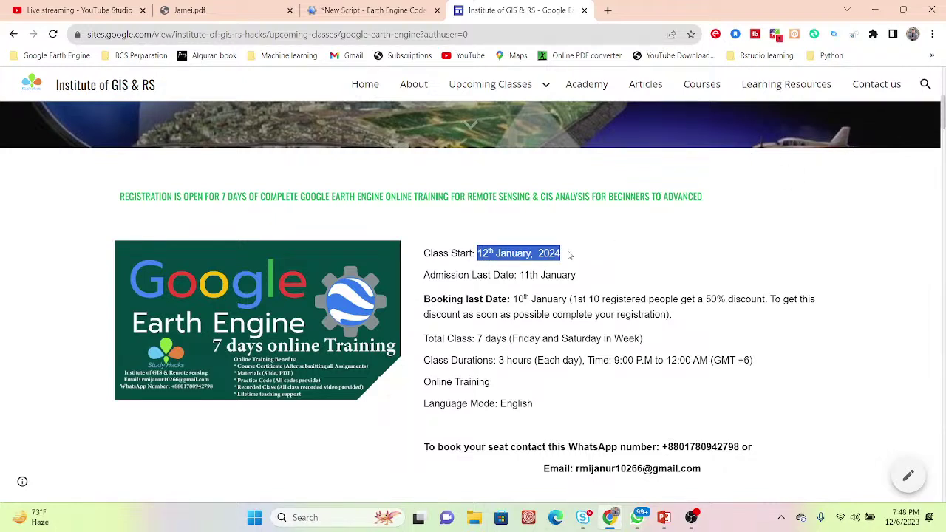
pyautogui.click(569, 255)
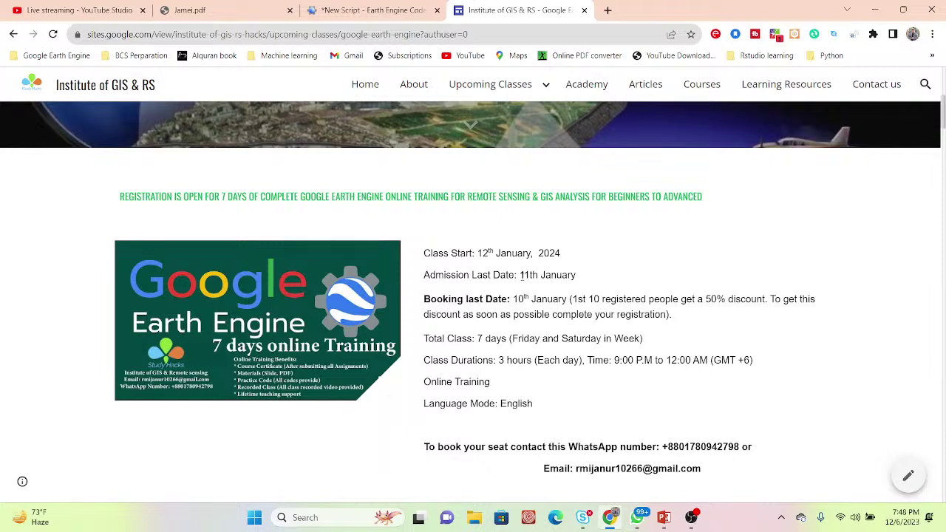
pyautogui.doubleClick(528, 275)
pyautogui.moveTo(557, 274); pyautogui.dragTo(591, 314)
pyautogui.click(599, 277)
pyautogui.click(592, 314)
pyautogui.moveTo(194, 198); pyautogui.dragTo(273, 201)
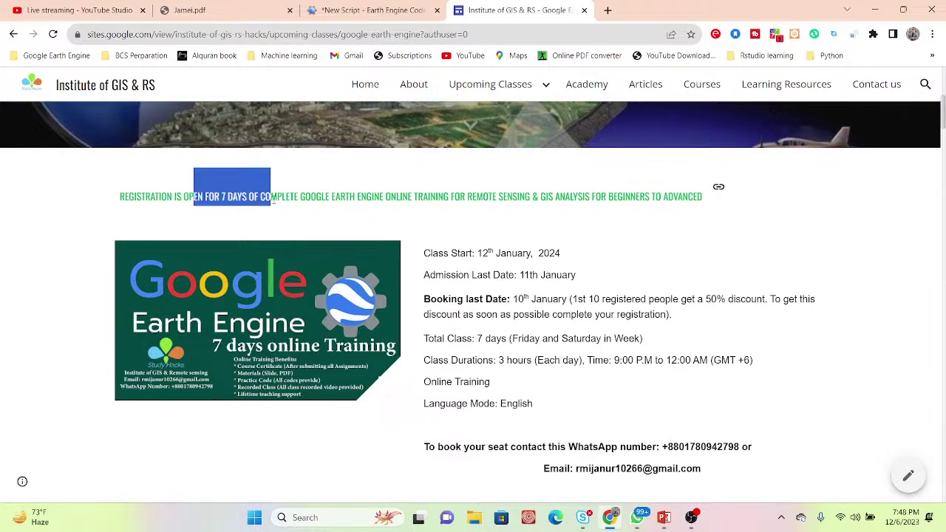
pyautogui.click(273, 200)
# Scroll down and highlight the 3-hour class duration, WhatsApp contact number and booking e-mail, then deselect.
pyautogui.scroll(-1, 273, 199)
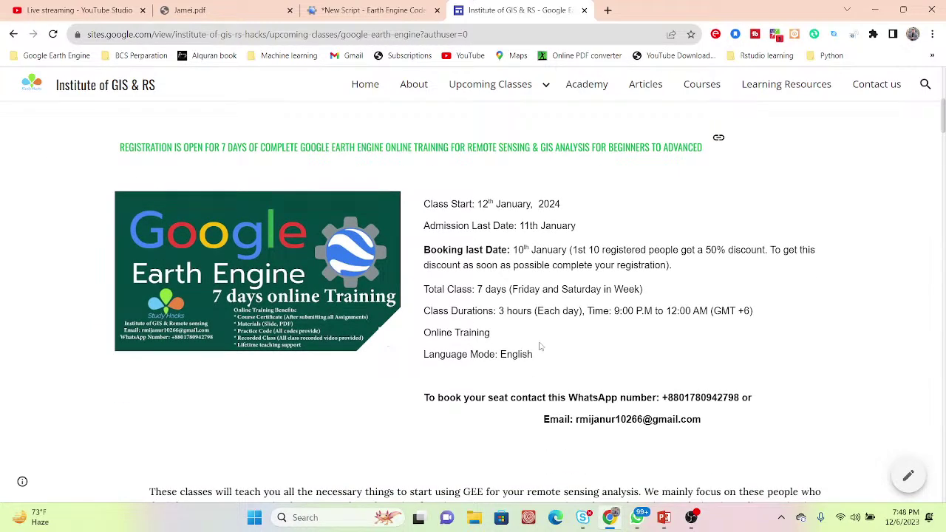
pyautogui.moveTo(500, 311); pyautogui.dragTo(536, 311)
pyautogui.click(536, 311)
pyautogui.scroll(-3, 535, 311)
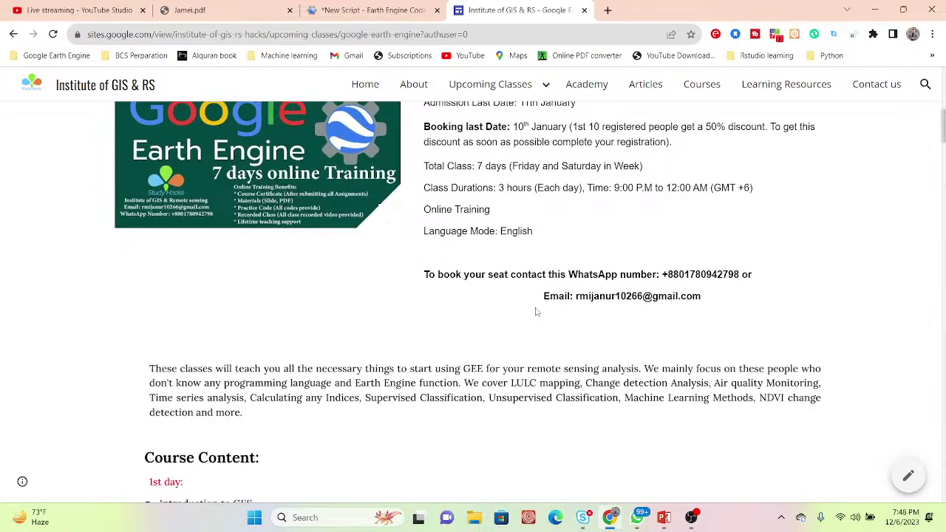
pyautogui.scroll(2, 536, 312)
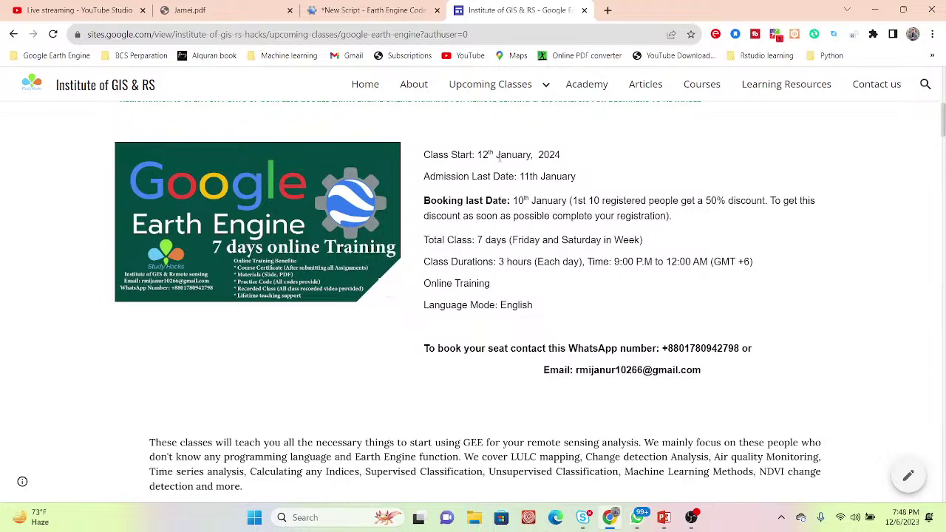
pyautogui.scroll(-3, 498, 156)
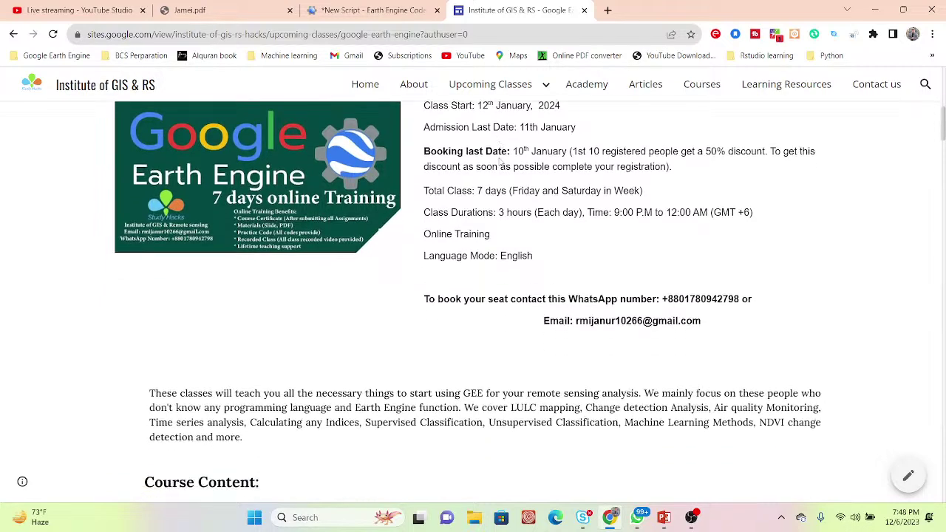
pyautogui.scroll(-1, 501, 162)
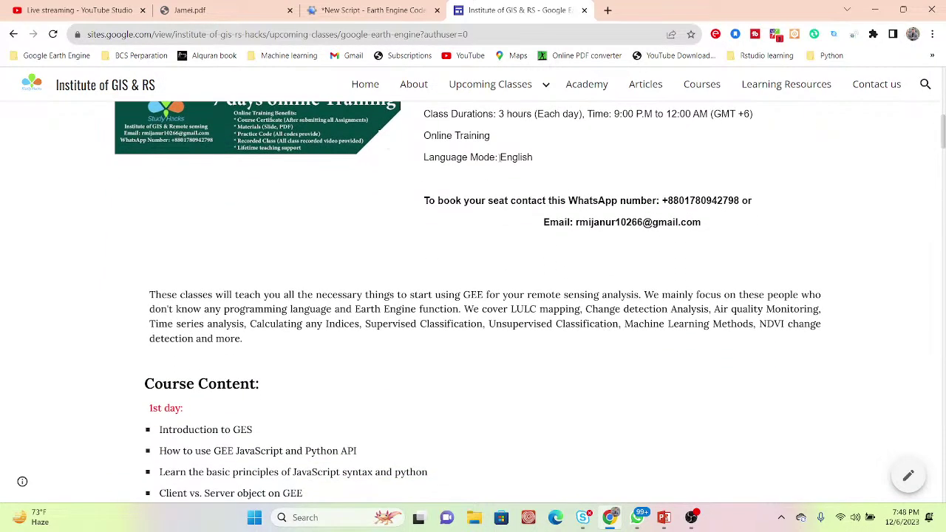
pyautogui.moveTo(657, 200); pyautogui.dragTo(738, 201)
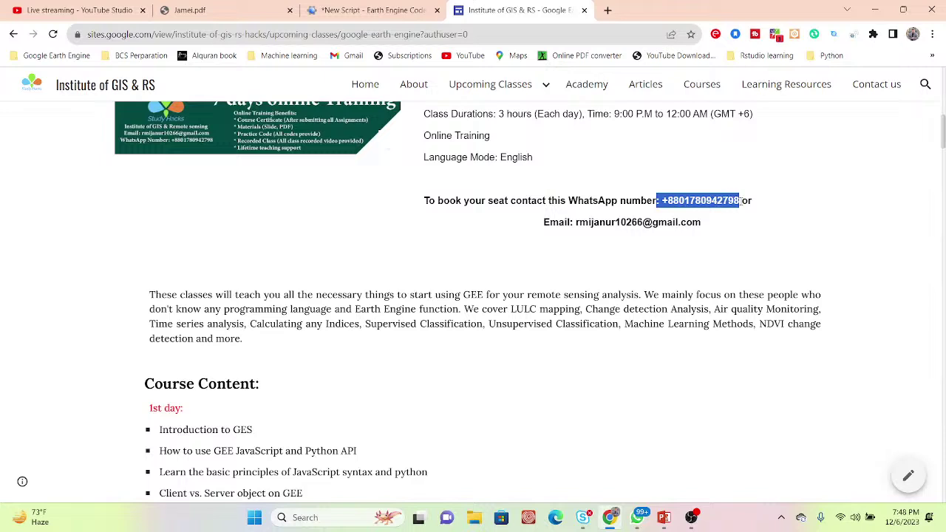
pyautogui.moveTo(576, 222); pyautogui.dragTo(689, 225)
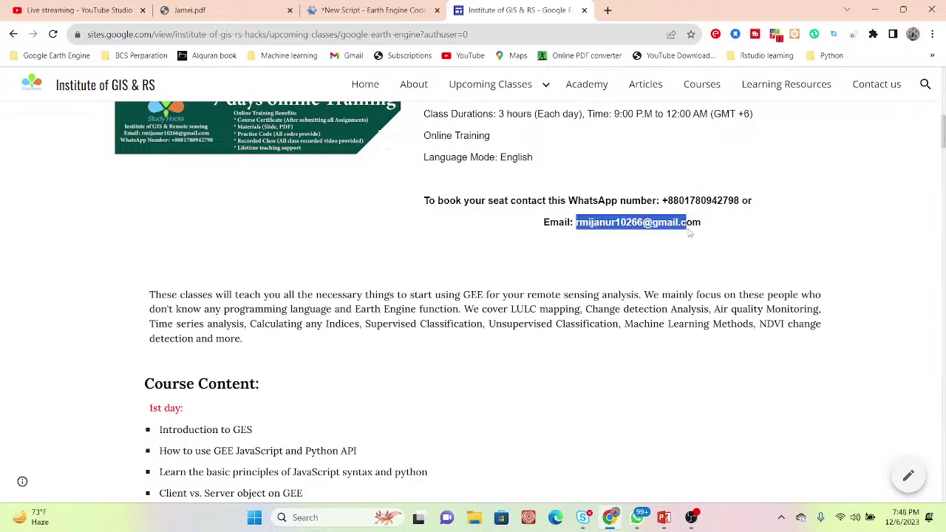
pyautogui.click(688, 226)
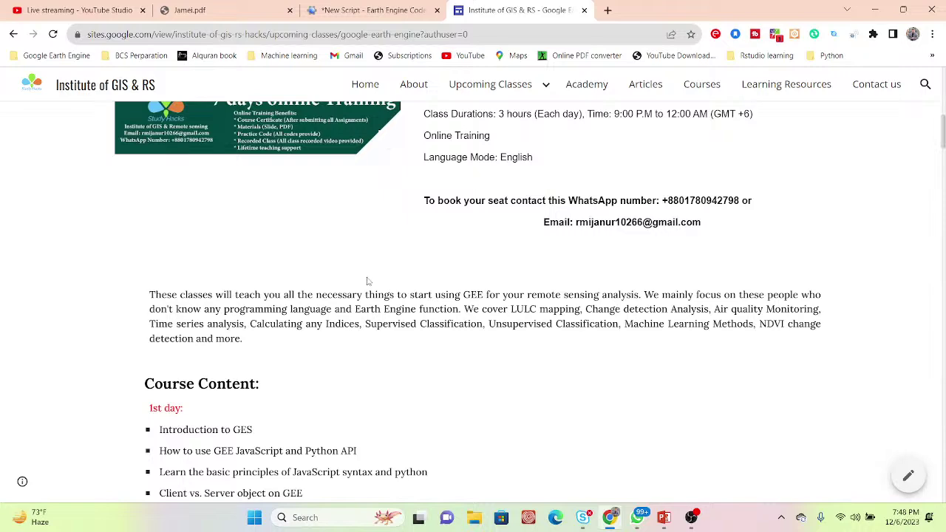
# Scroll into the Course Content list and briefly highlight the 1st day heading.
pyautogui.scroll(-2, 367, 280)
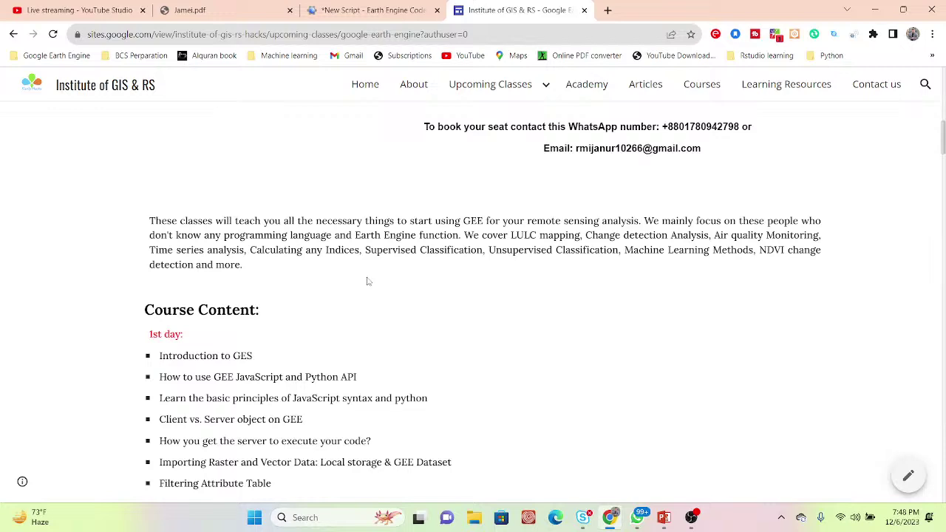
pyautogui.scroll(-1, 367, 281)
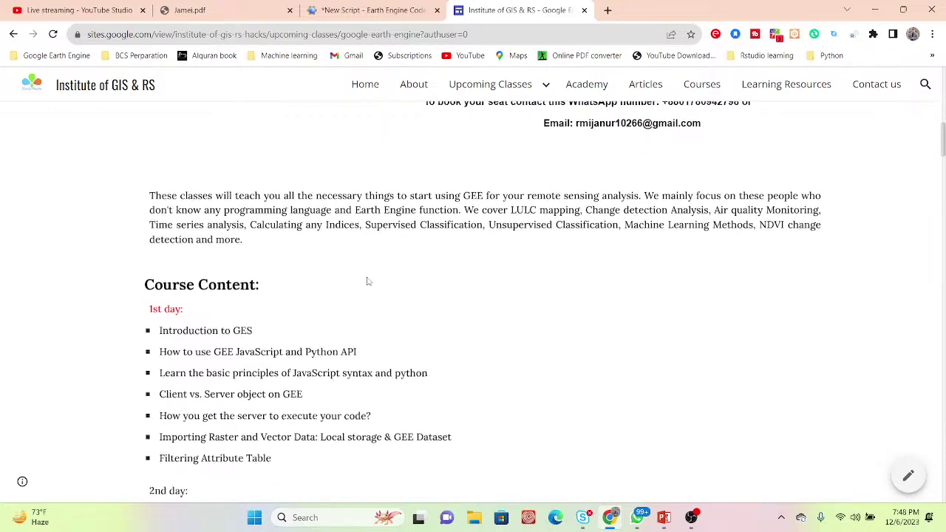
pyautogui.scroll(-1, 368, 281)
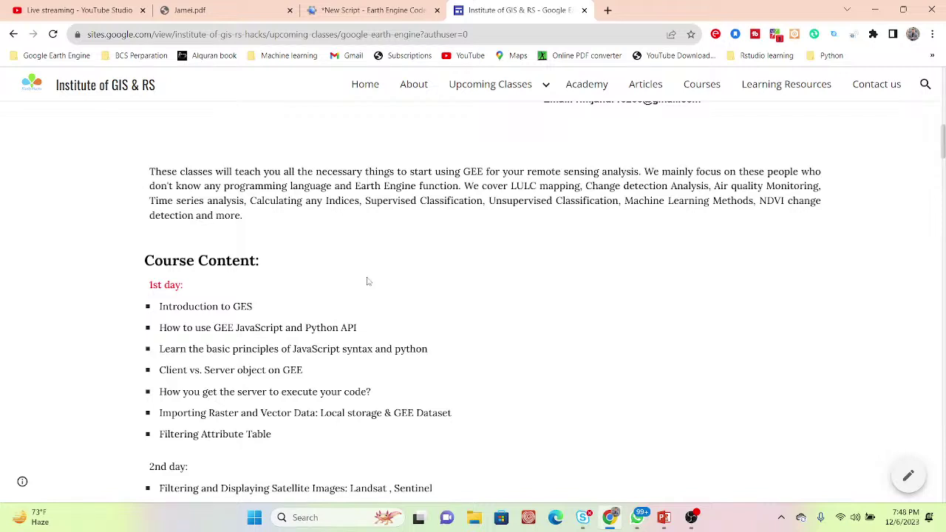
pyautogui.scroll(-1, 367, 281)
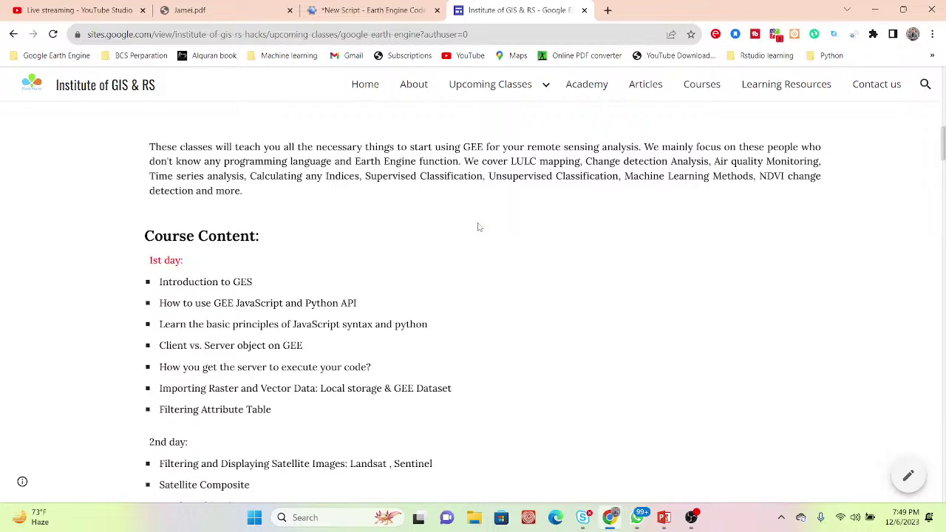
pyautogui.scroll(-1, 477, 226)
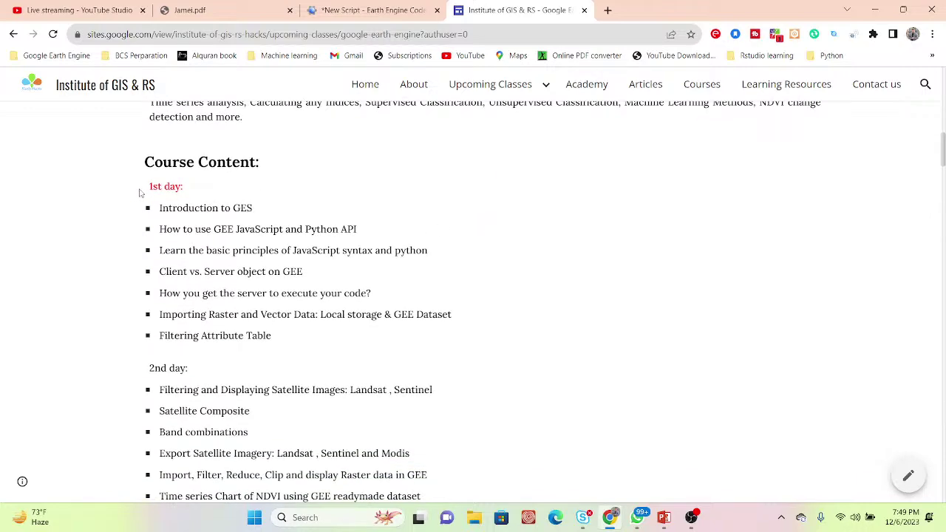
pyautogui.moveTo(141, 192); pyautogui.dragTo(170, 187)
pyautogui.click(136, 368)
# Scroll on through the day-by-day topics to the 7th day and training benefits.
pyautogui.scroll(-1, 218, 357)
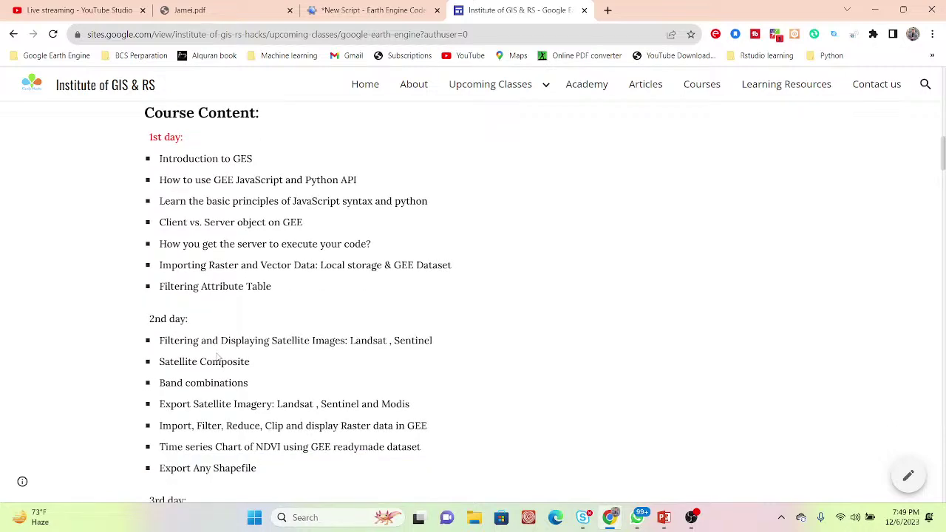
pyautogui.scroll(-1, 217, 355)
pyautogui.scroll(-1, 217, 356)
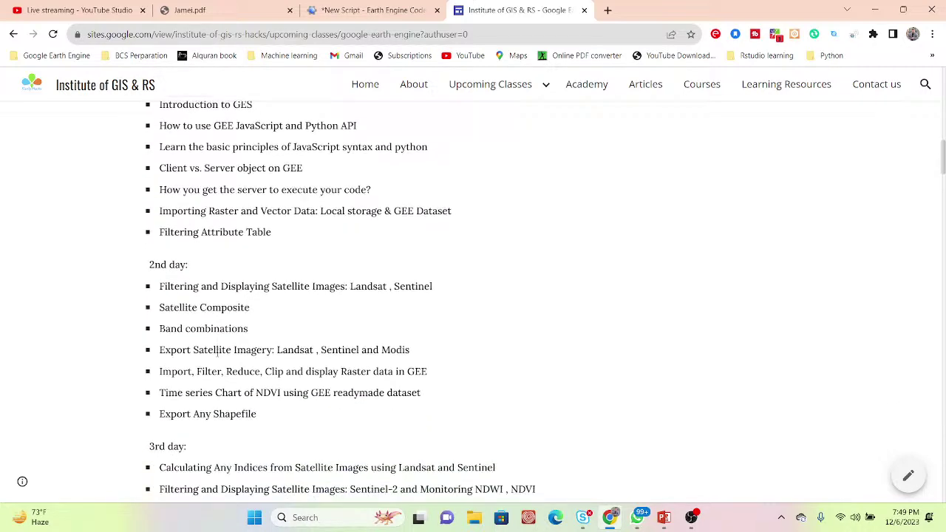
pyautogui.scroll(-4, 217, 352)
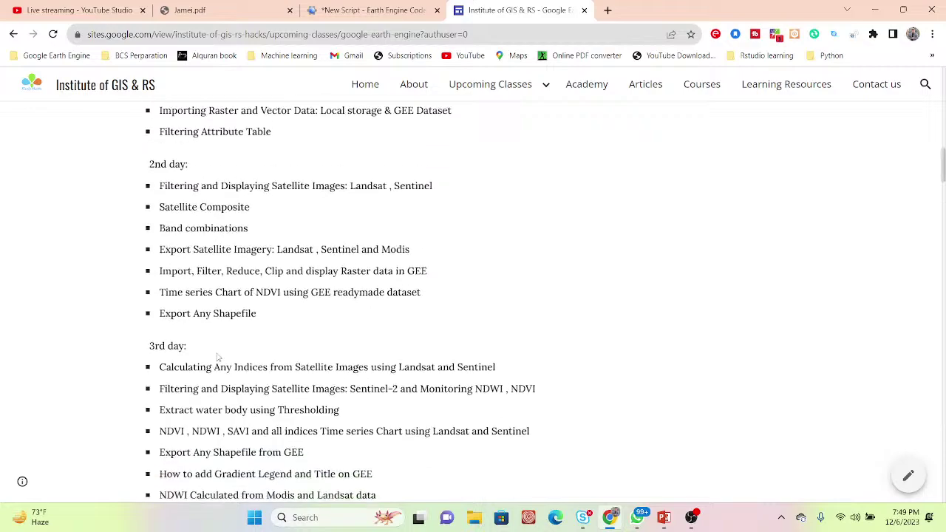
pyautogui.scroll(-1, 218, 356)
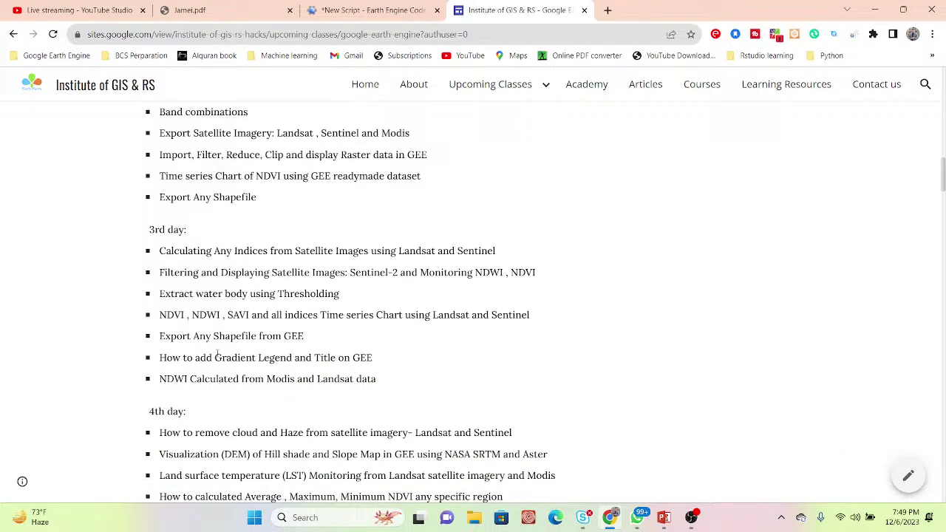
pyautogui.scroll(-3, 217, 356)
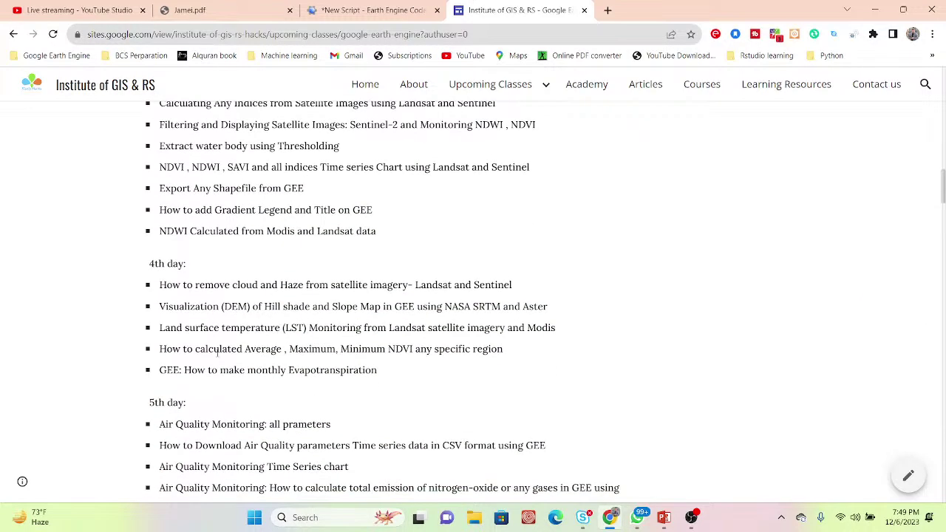
pyautogui.scroll(-6, 218, 353)
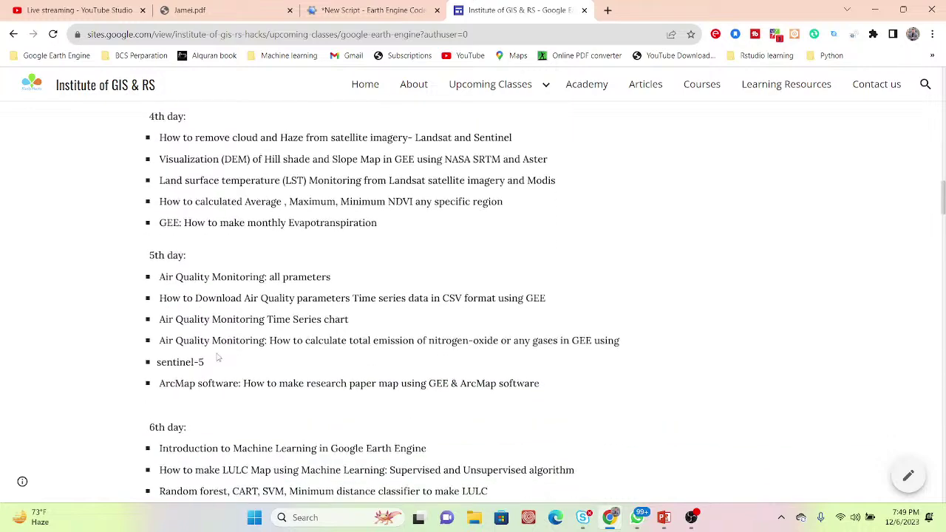
pyautogui.scroll(-4, 217, 357)
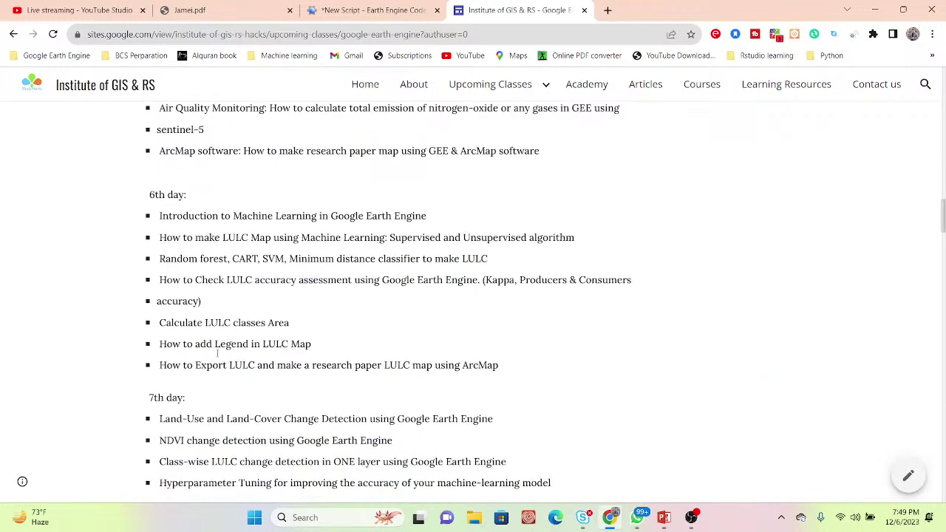
pyautogui.scroll(-1, 216, 353)
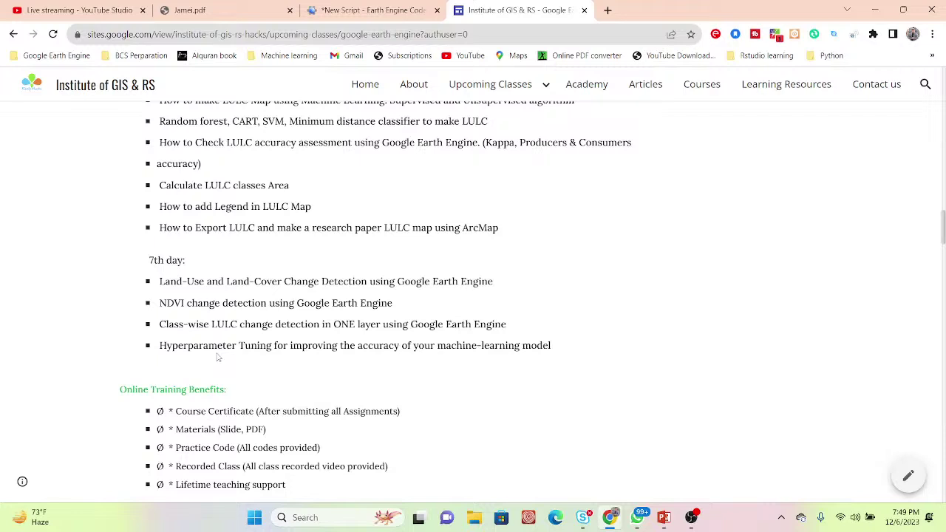
pyautogui.scroll(-1, 217, 358)
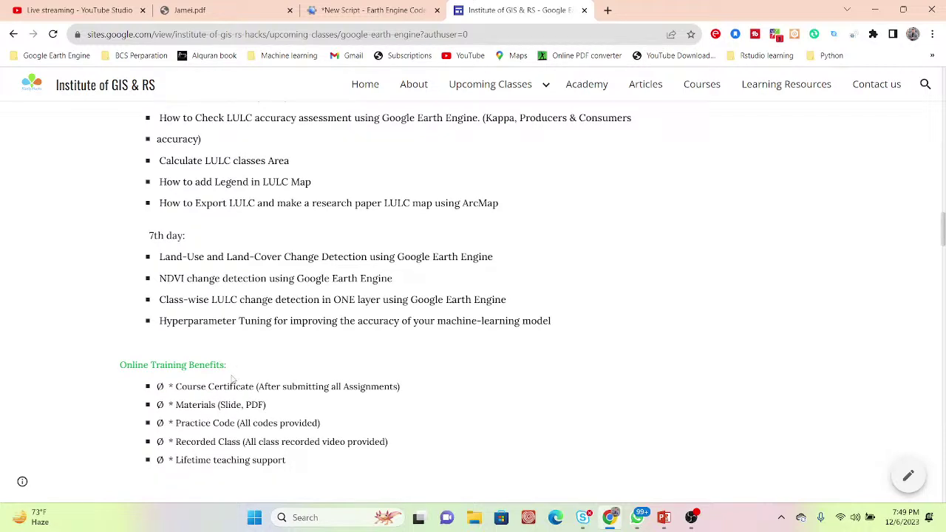
pyautogui.moveTo(175, 408); pyautogui.dragTo(270, 410)
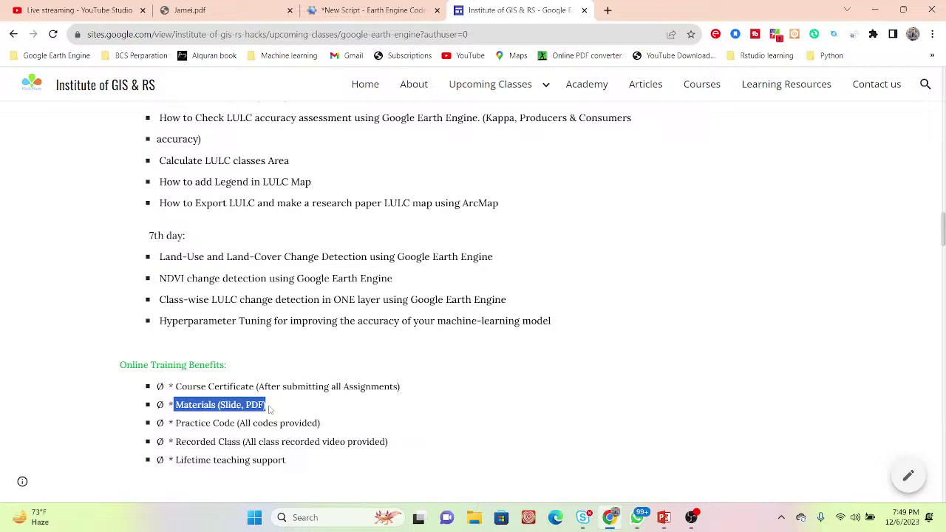
pyautogui.click(271, 410)
pyautogui.moveTo(176, 423); pyautogui.dragTo(336, 424)
pyautogui.click(334, 425)
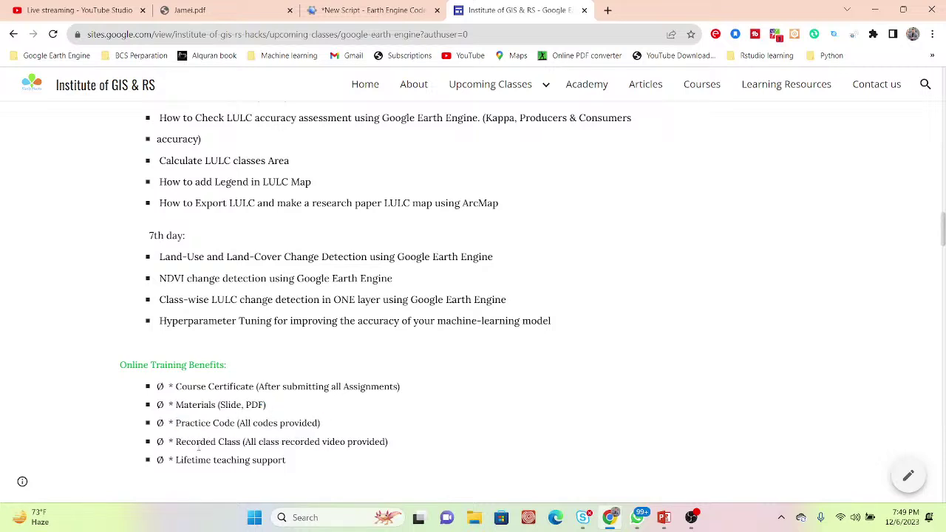
pyautogui.moveTo(177, 441); pyautogui.dragTo(244, 445)
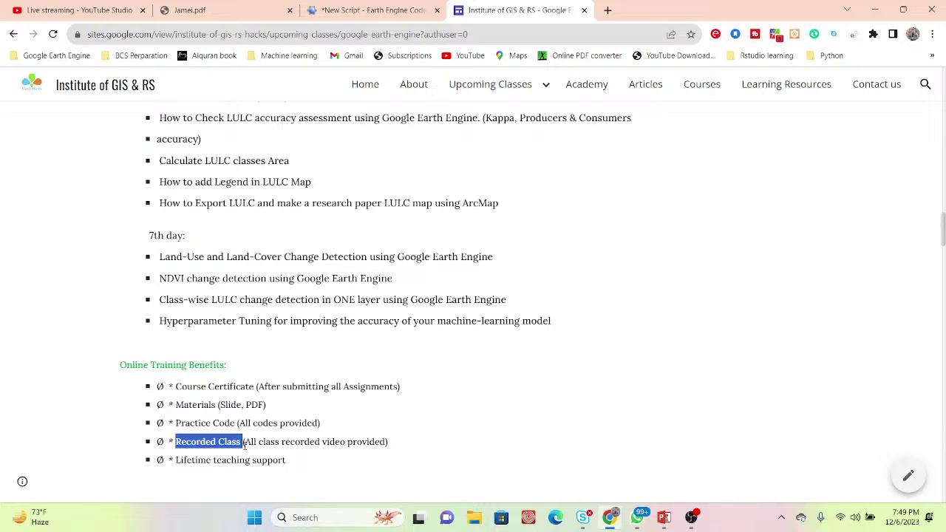
pyautogui.click(244, 446)
pyautogui.moveTo(173, 460); pyautogui.dragTo(300, 464)
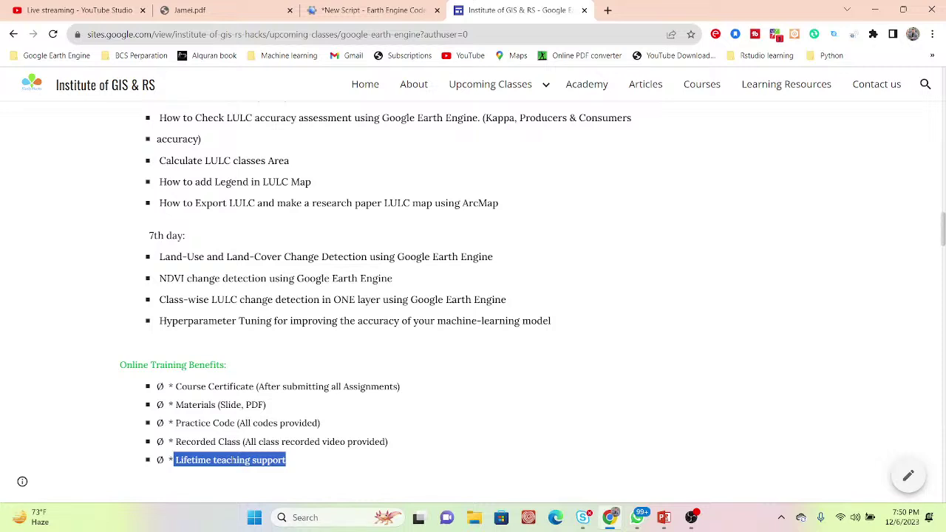
pyautogui.click(232, 460)
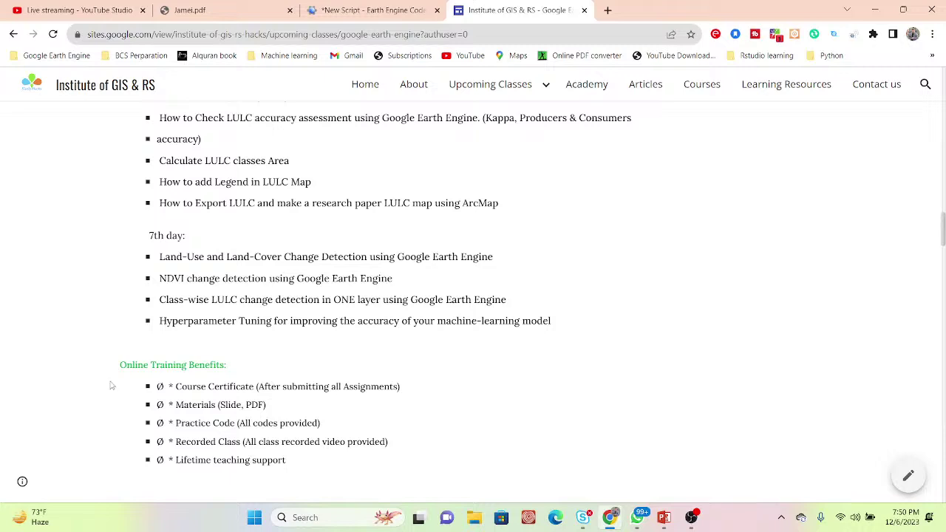
pyautogui.moveTo(176, 459); pyautogui.dragTo(309, 452)
pyautogui.click(309, 452)
# Scroll the Google Sites page back to the 7-day Earth Engine course notice starting 12 January 2024.
pyautogui.scroll(15, 309, 452)
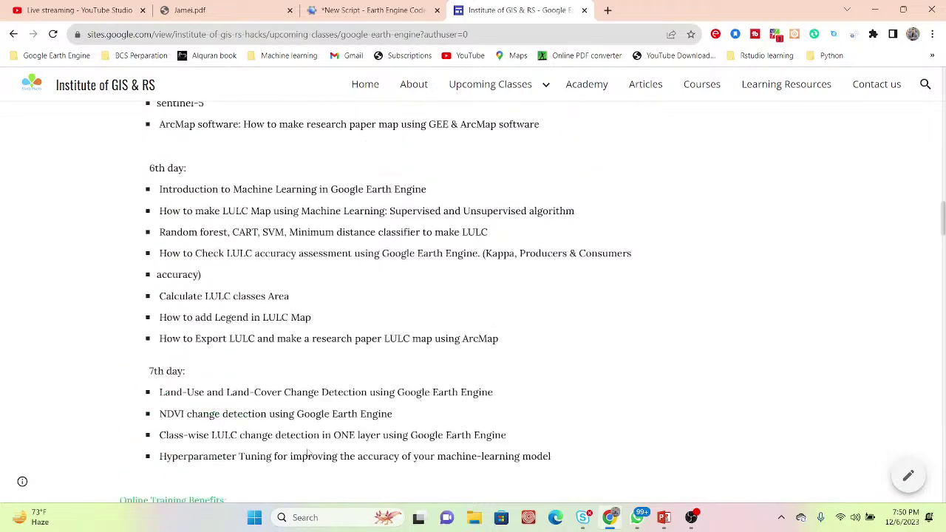
pyautogui.scroll(10, 309, 453)
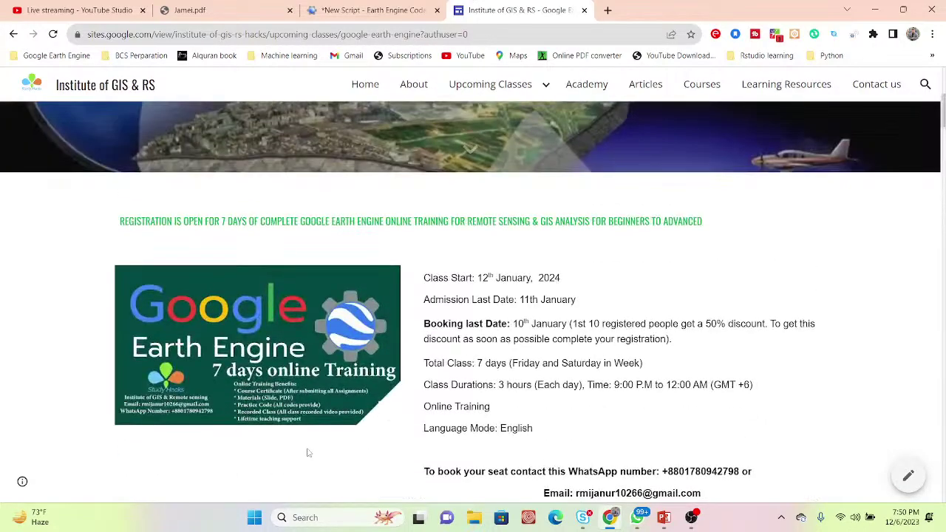
pyautogui.scroll(-1, 309, 452)
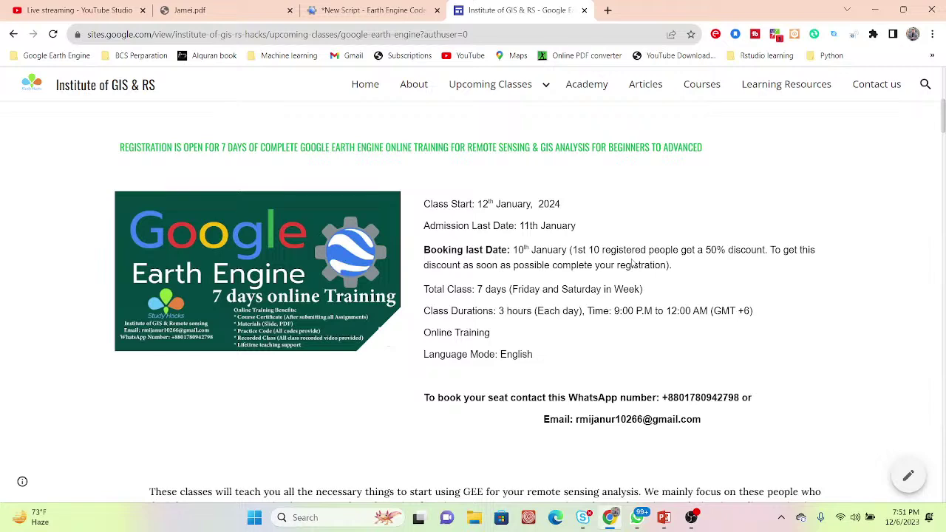
# Return to the Code Editor and pan the LAI map to the fields beside the river bend.
pyautogui.click(370, 9)
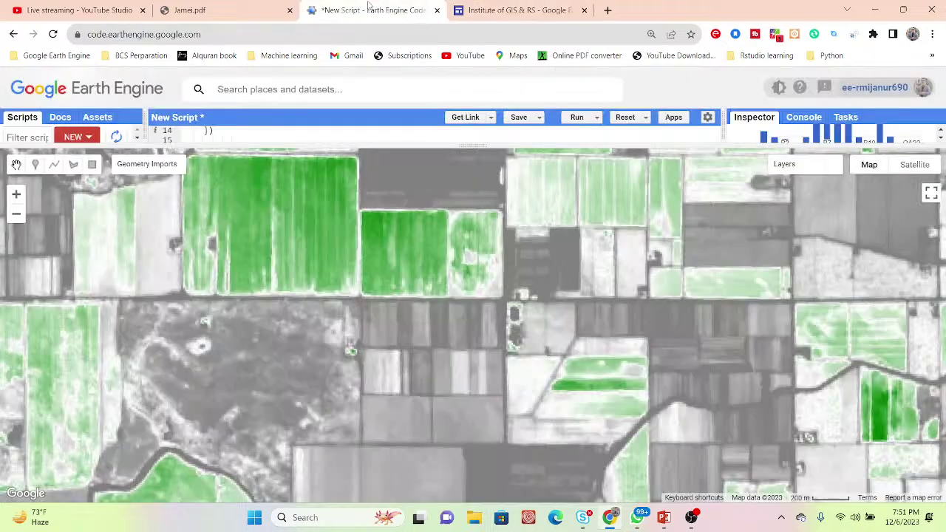
pyautogui.moveTo(411, 217); pyautogui.dragTo(563, 286)
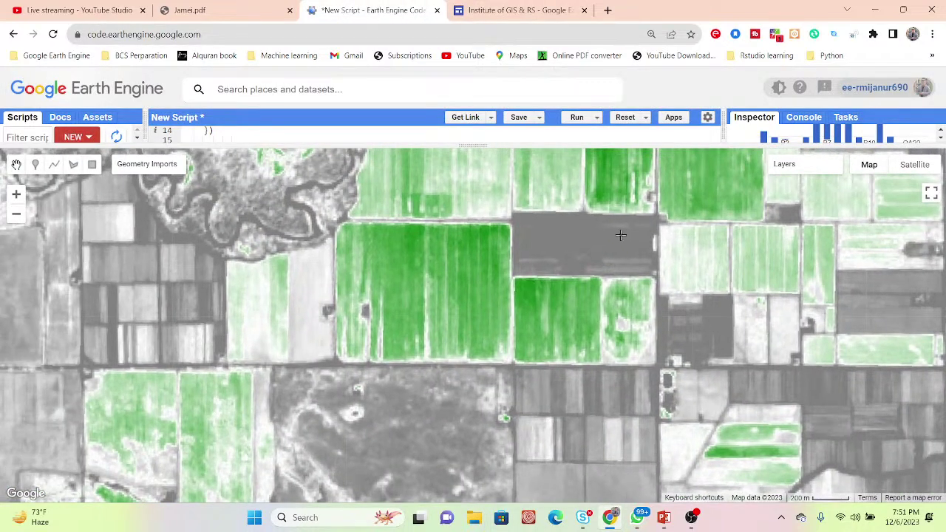
pyautogui.moveTo(621, 235); pyautogui.dragTo(507, 292)
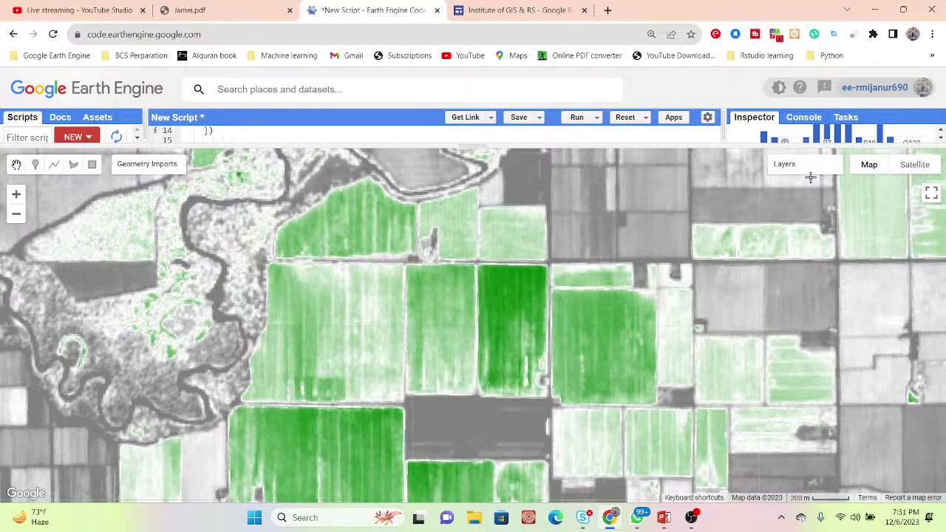
pyautogui.moveTo(805, 174)
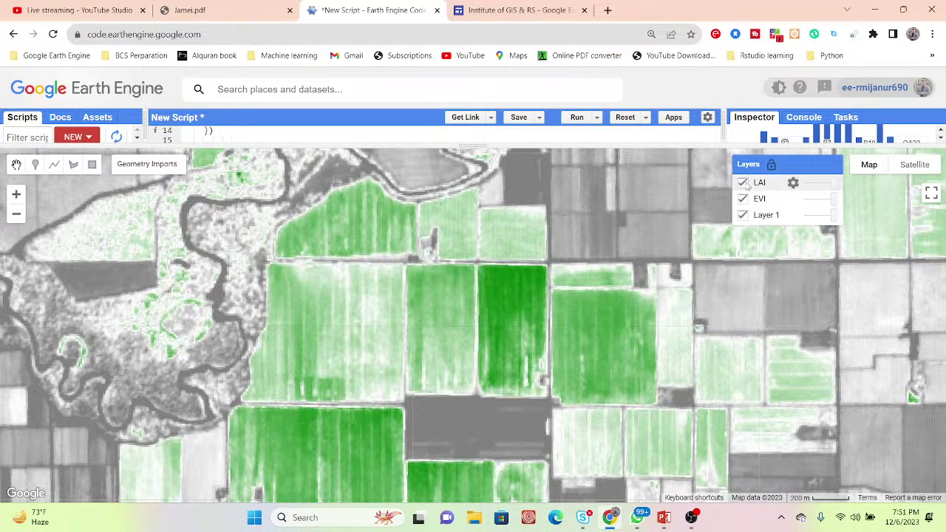
pyautogui.click(742, 183)
pyautogui.click(742, 183)
pyautogui.click(743, 182)
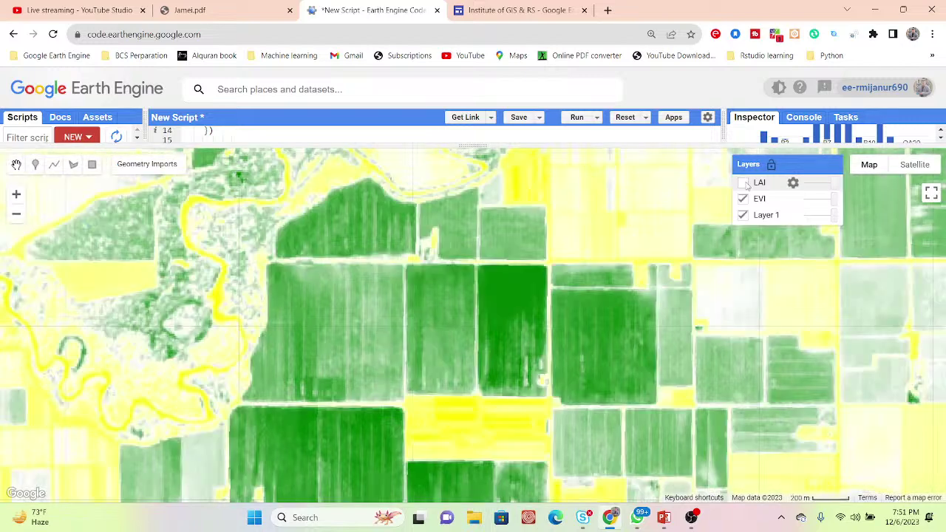
pyautogui.click(743, 183)
pyautogui.click(742, 183)
pyautogui.click(742, 183)
pyautogui.click(743, 183)
pyautogui.click(744, 183)
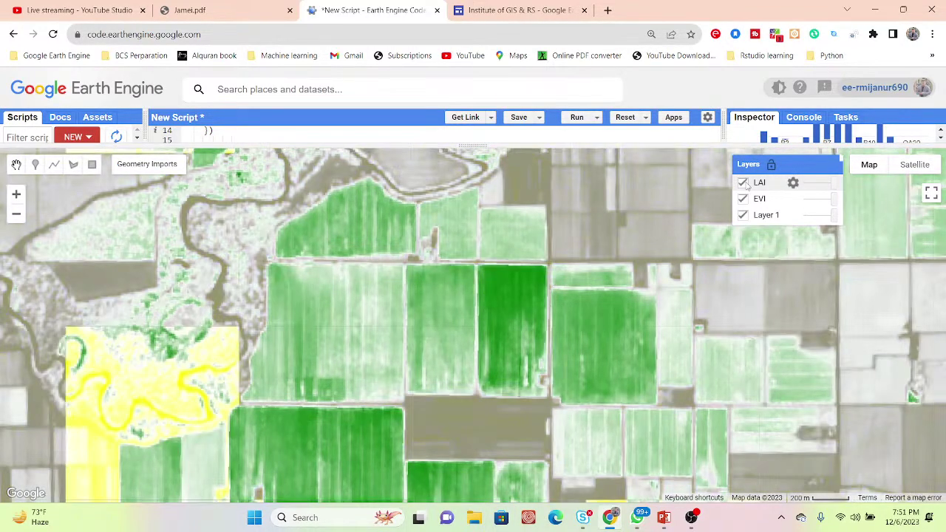